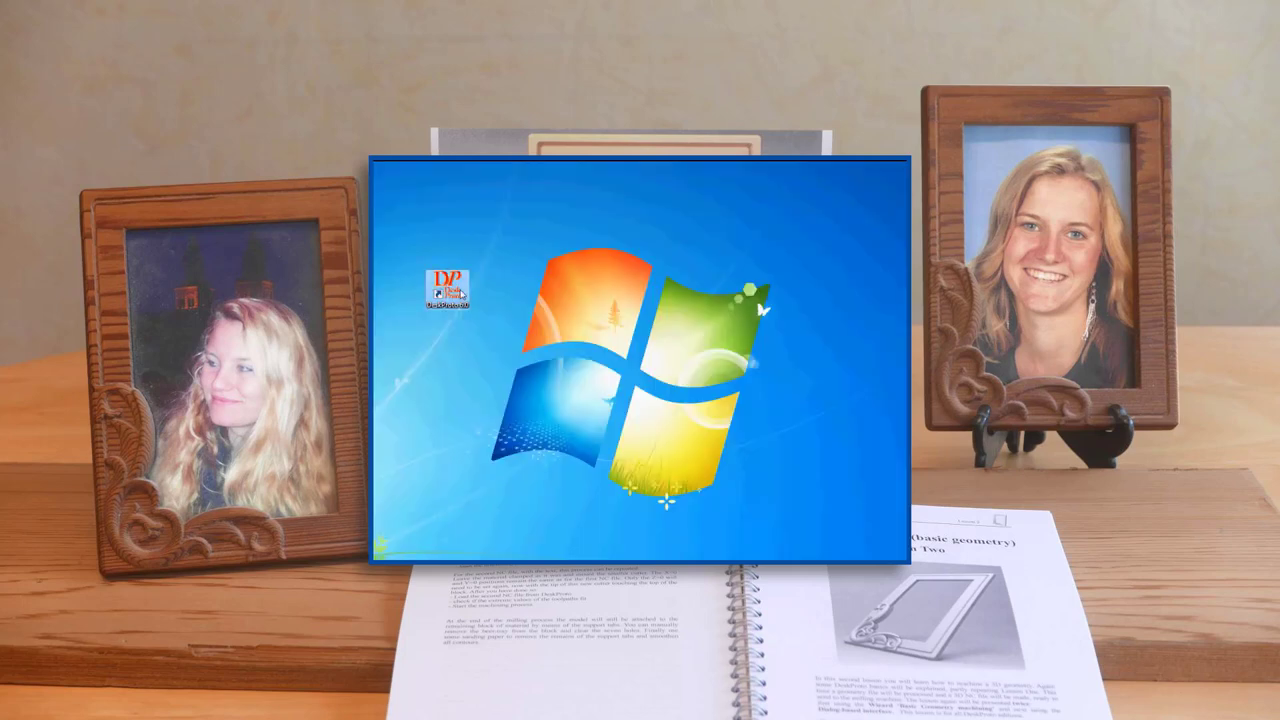
# Launch DeskProto 7.1 from its desktop icon to reach the Expert Edition start screen
pyautogui.doubleClick(450, 288)
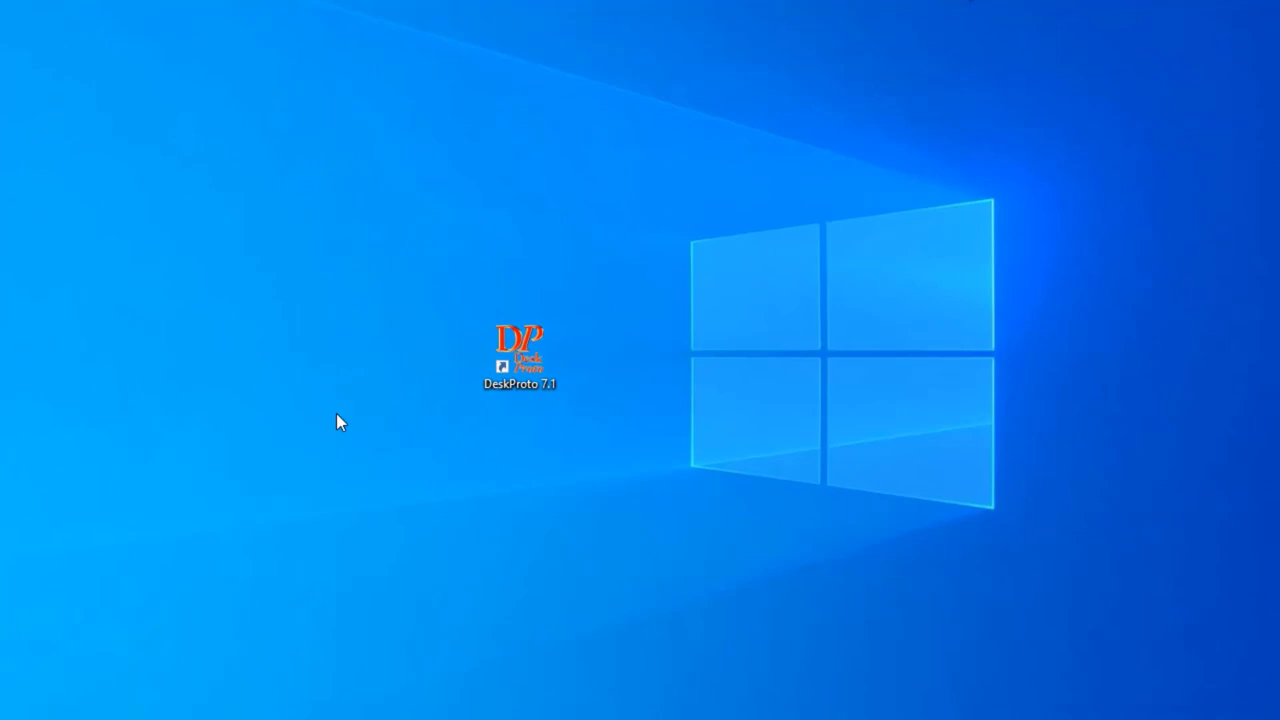
pyautogui.doubleClick(527, 354)
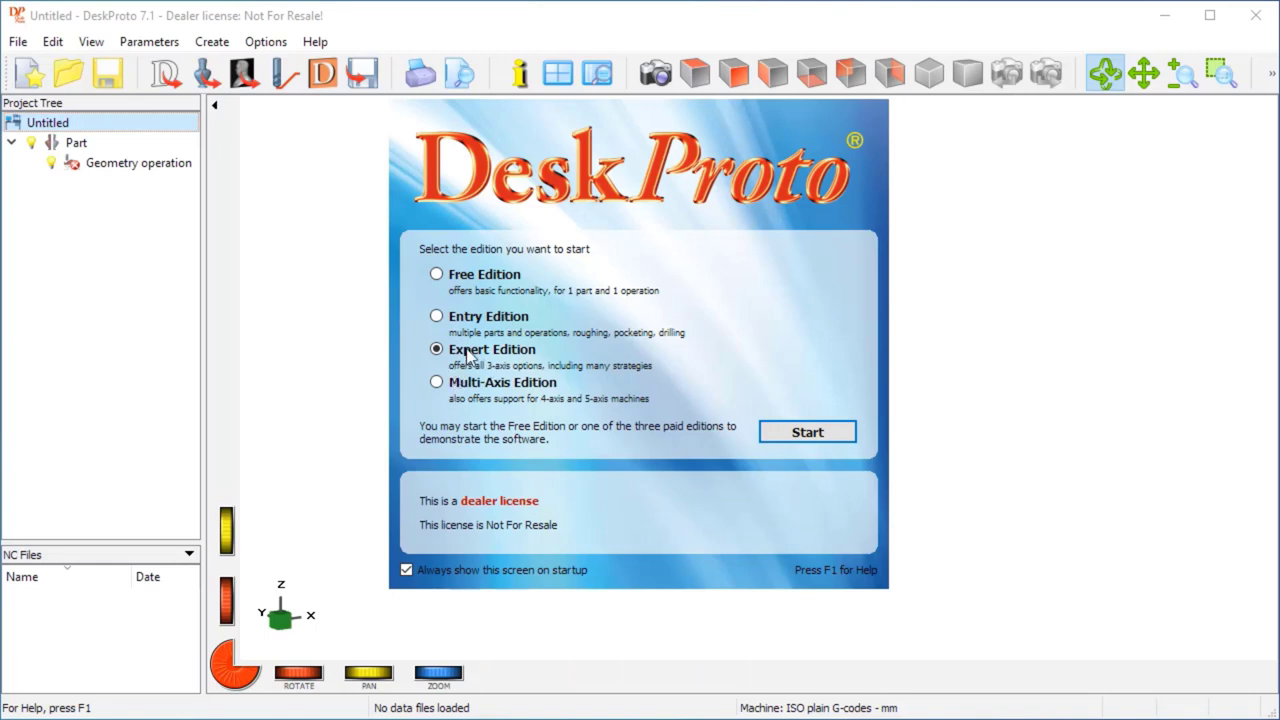
# Start as Expert Edition and switch on the 'Use samples folder' option
pyautogui.click(795, 434)
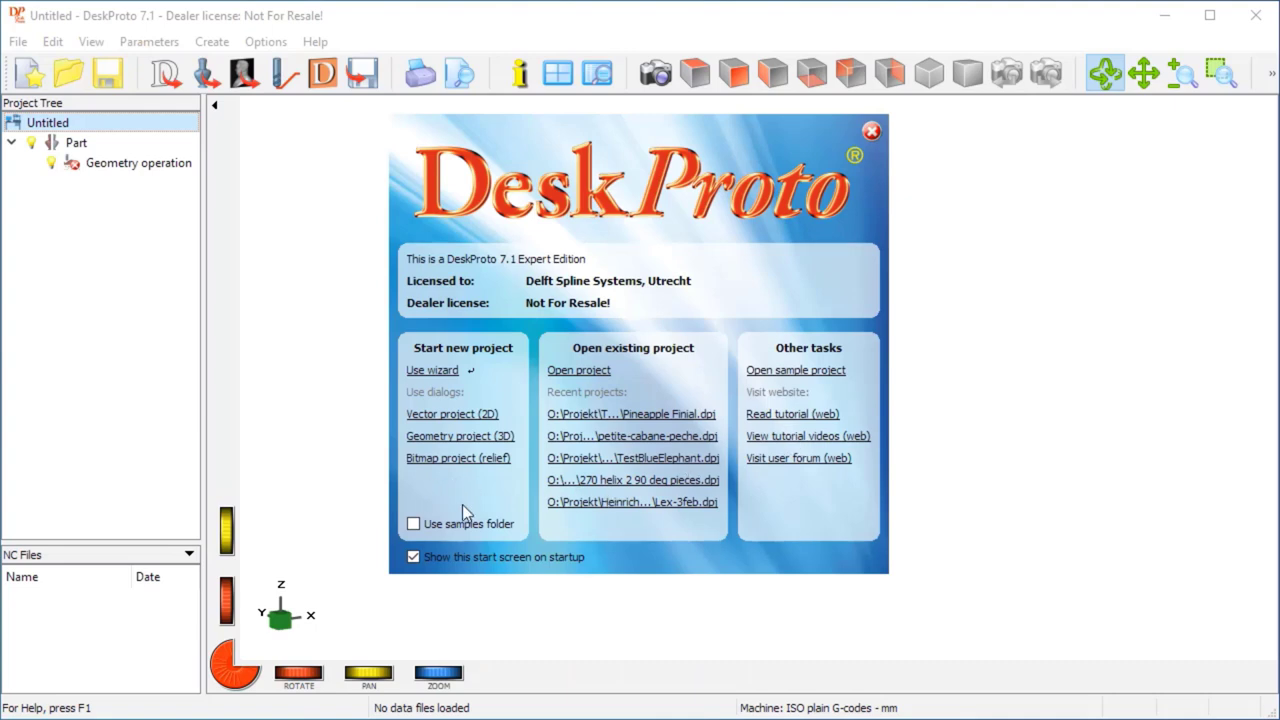
pyautogui.click(413, 525)
# Begin a new wizard project using ISO plain G-codes - mm and Basic Geometry machining (3D)
pyautogui.click(437, 380)
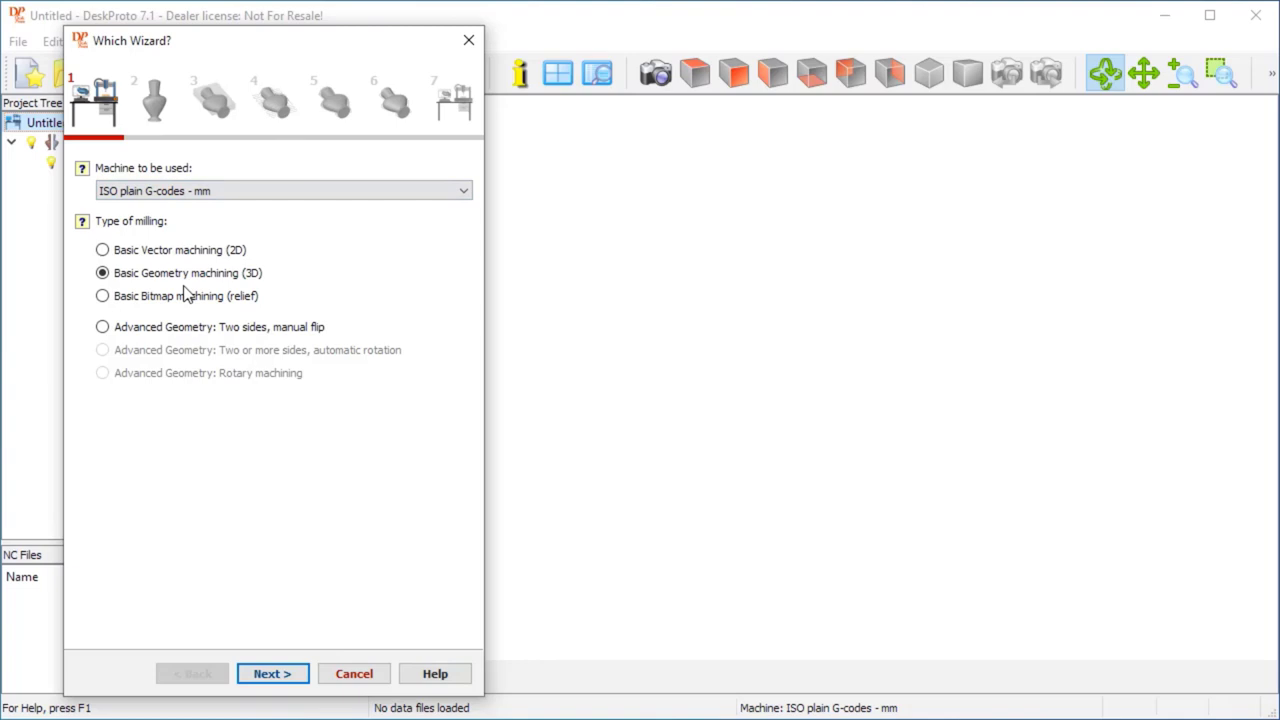
pyautogui.moveTo(86, 172)
pyautogui.click(443, 676)
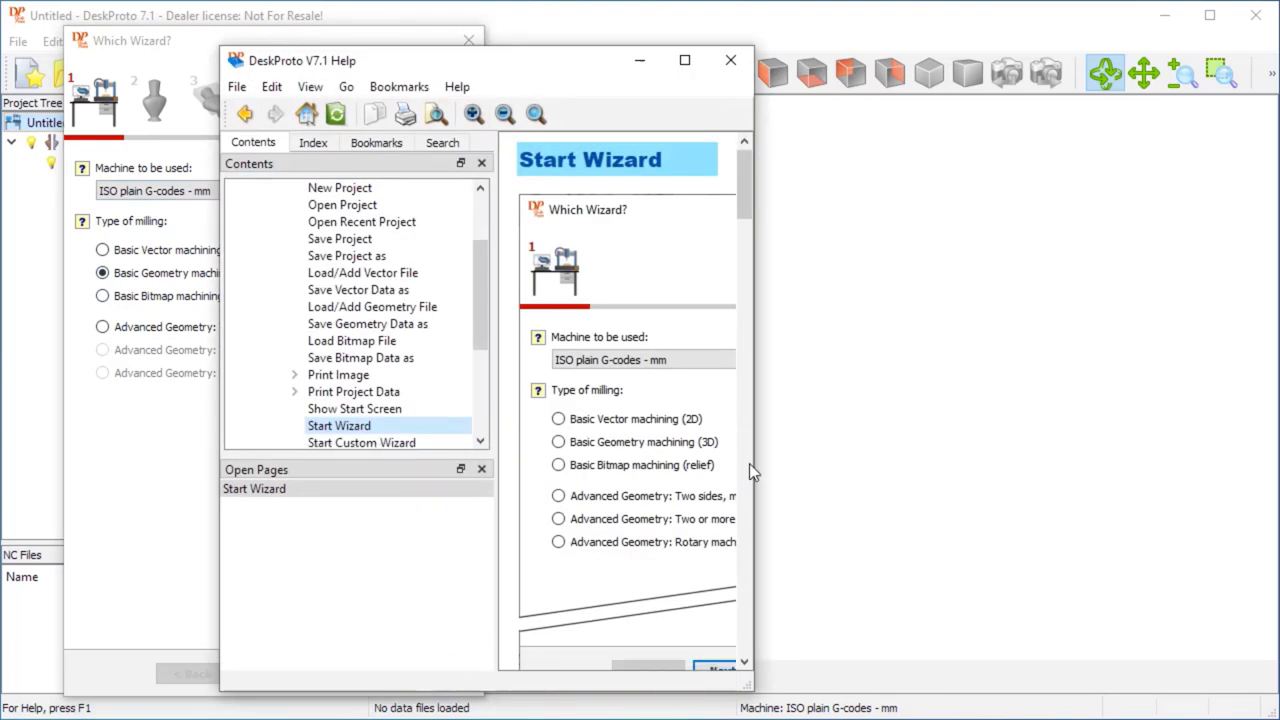
pyautogui.moveTo(760, 451); pyautogui.dragTo(1124, 432)
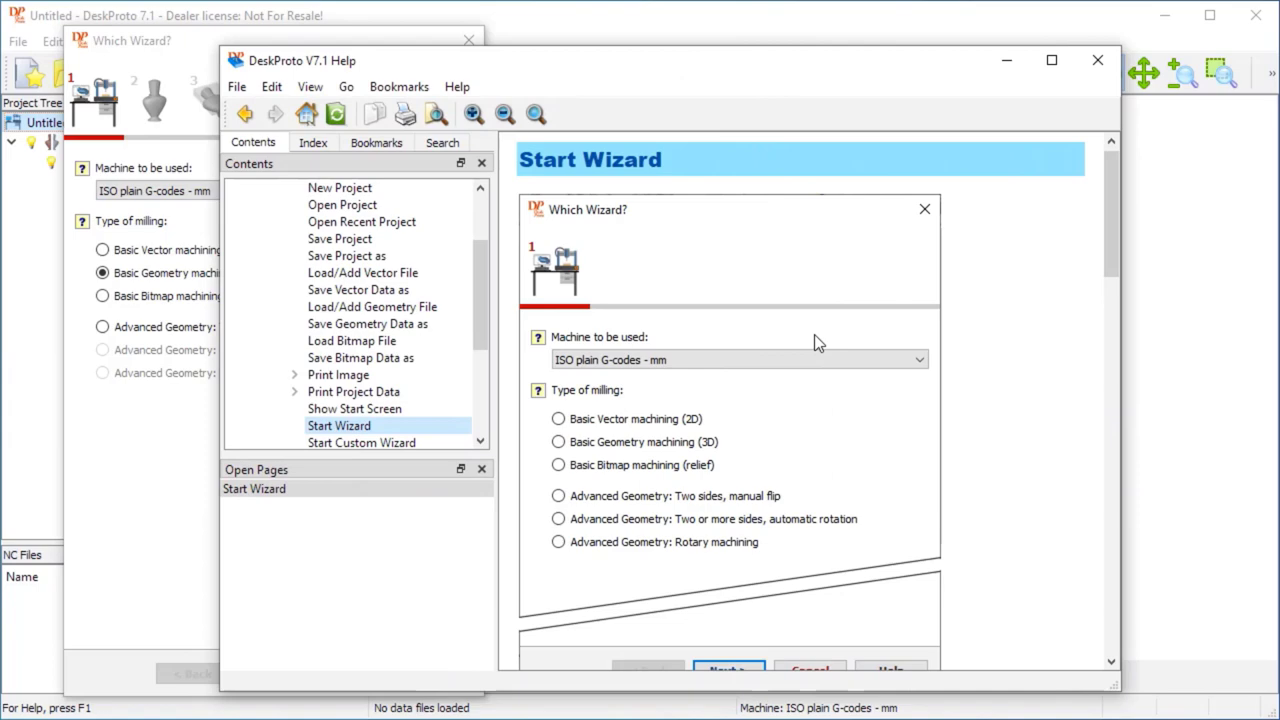
pyautogui.scroll(-5, 815, 345)
pyautogui.scroll(-15, 815, 345)
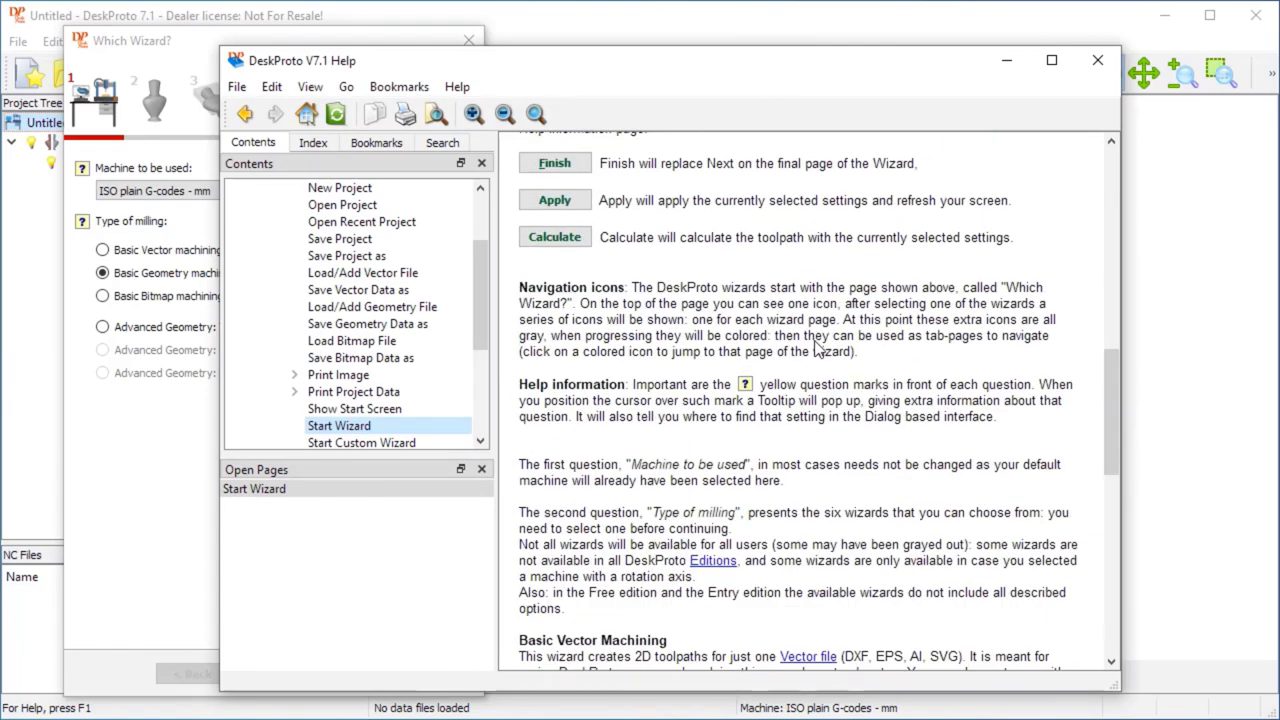
pyautogui.scroll(-4, 815, 345)
pyautogui.scroll(9, 815, 347)
pyautogui.click(1097, 60)
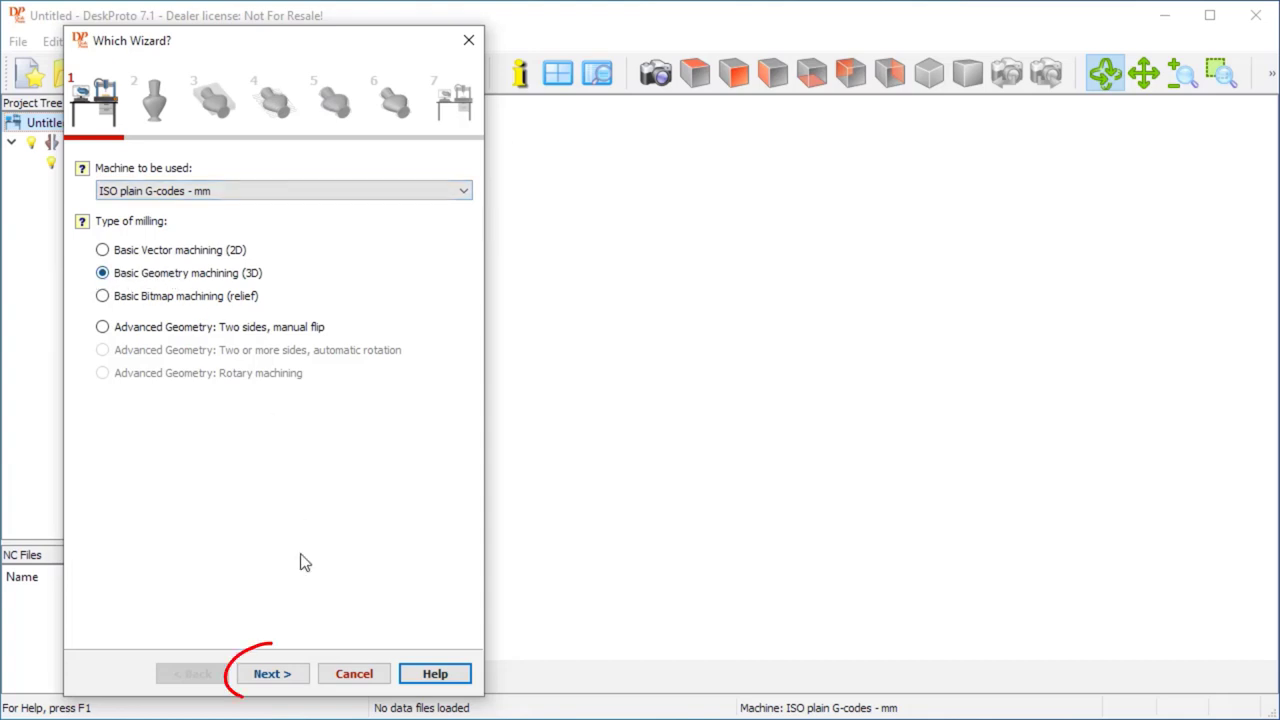
# Load DpPictureFrame.stl from the samples folder as the geometry file
pyautogui.click(284, 676)
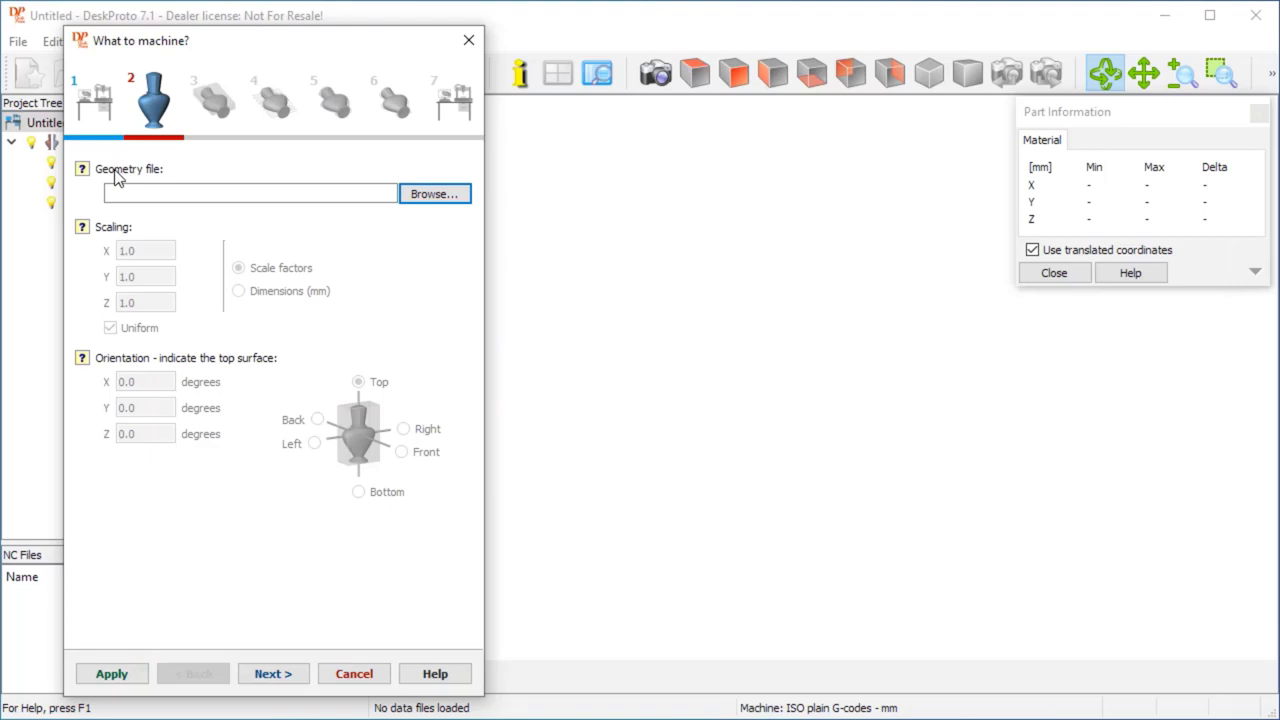
pyautogui.click(421, 196)
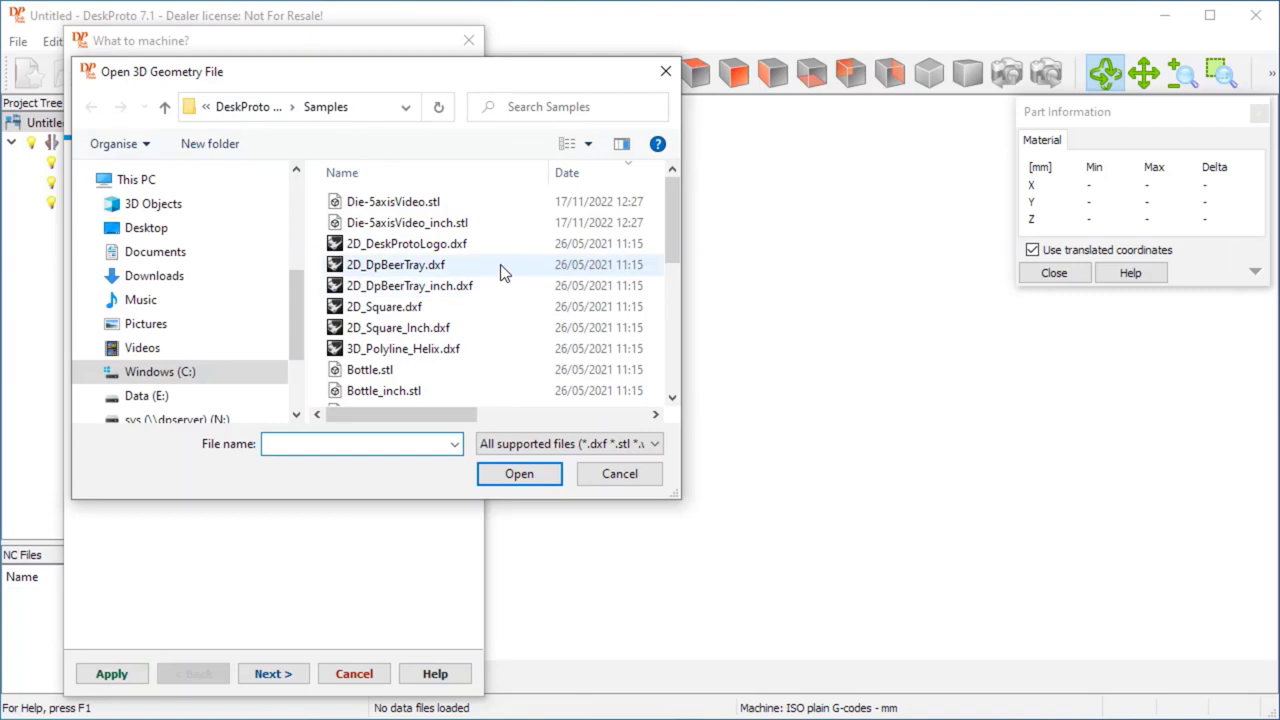
pyautogui.scroll(-3, 500, 266)
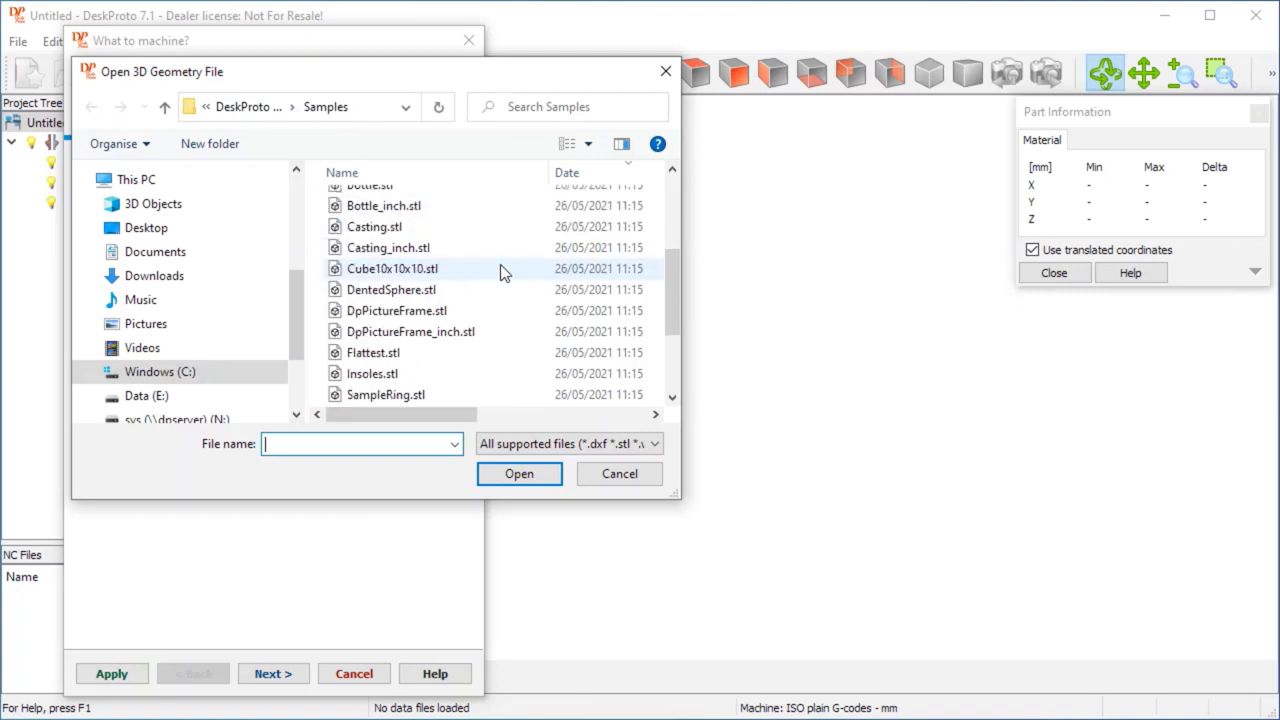
pyautogui.click(385, 312)
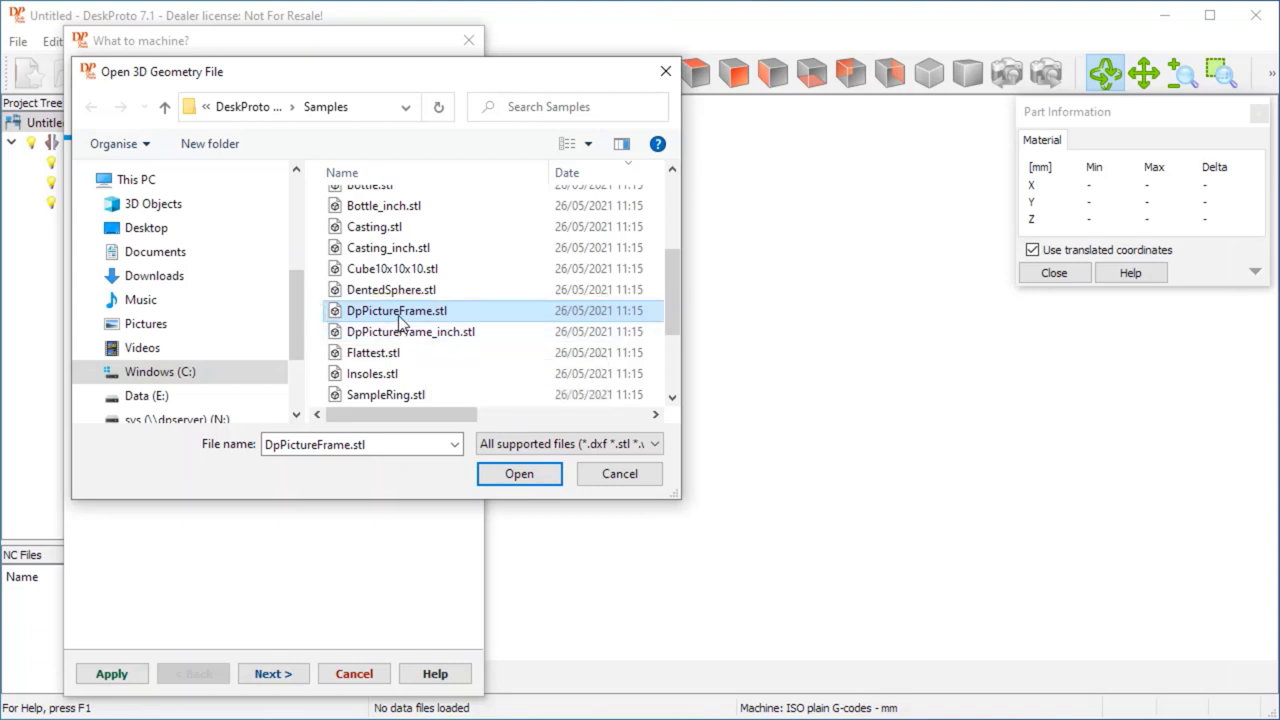
pyautogui.click(516, 476)
# Show the frame's scaling as Dimensions (mm): 132.94 × 182.93 × 13.97
pyautogui.moveTo(828, 445); pyautogui.dragTo(757, 451)
pyautogui.scroll(4, 814, 449)
pyautogui.moveTo(759, 368); pyautogui.dragTo(870, 390, button='middle')
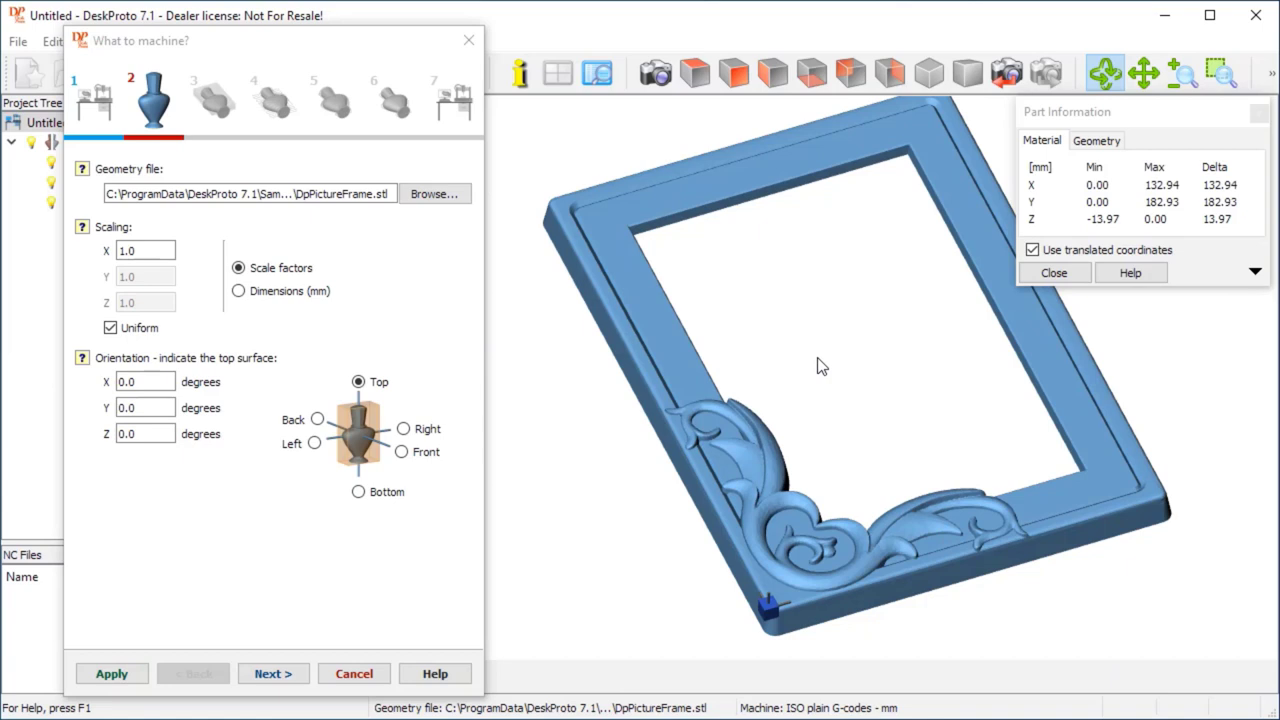
pyautogui.click(130, 254)
pyautogui.click(240, 291)
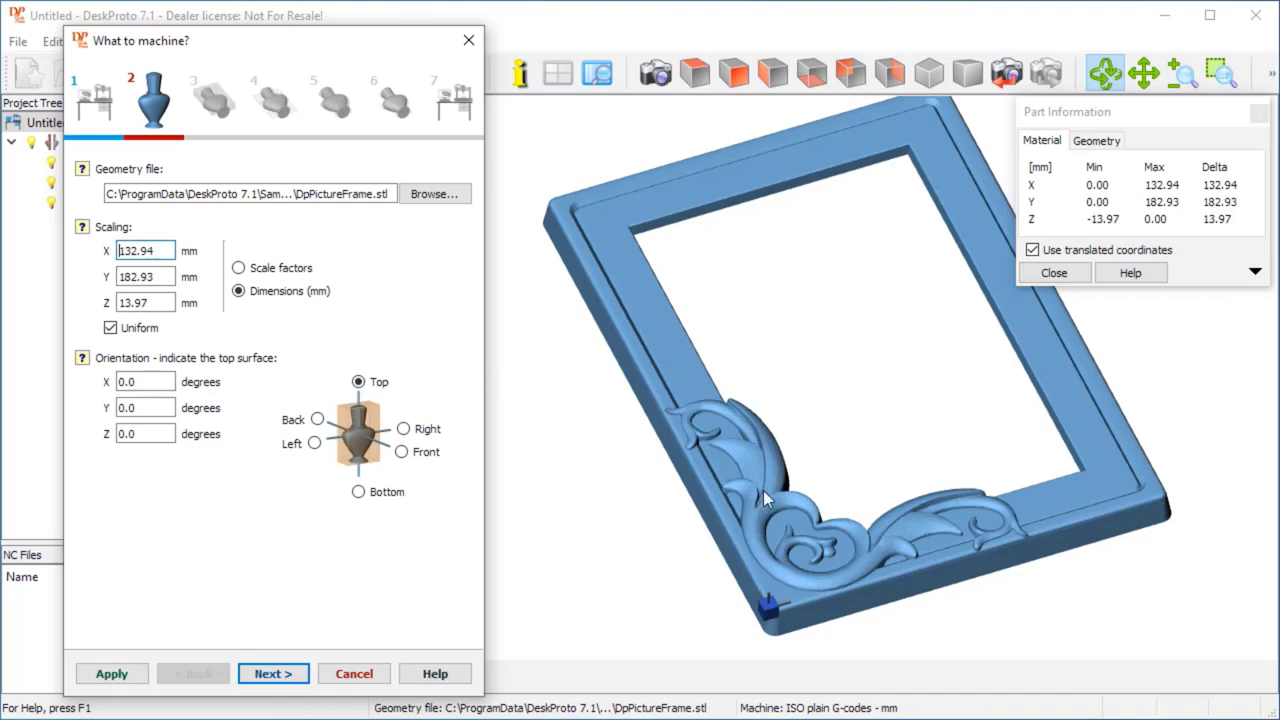
# Move the wizard aside and orbit the frame model to inspect it, then restore the wizard
pyautogui.moveTo(763, 490); pyautogui.dragTo(771, 398)
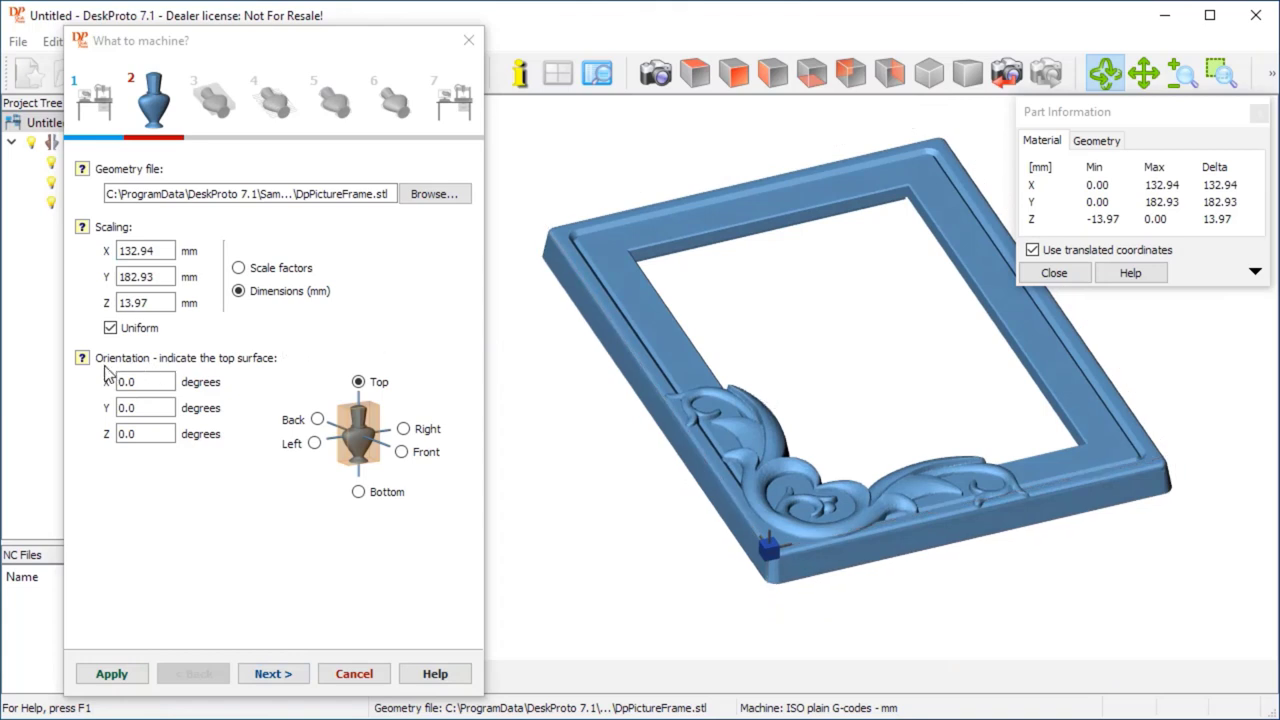
pyautogui.click(196, 47)
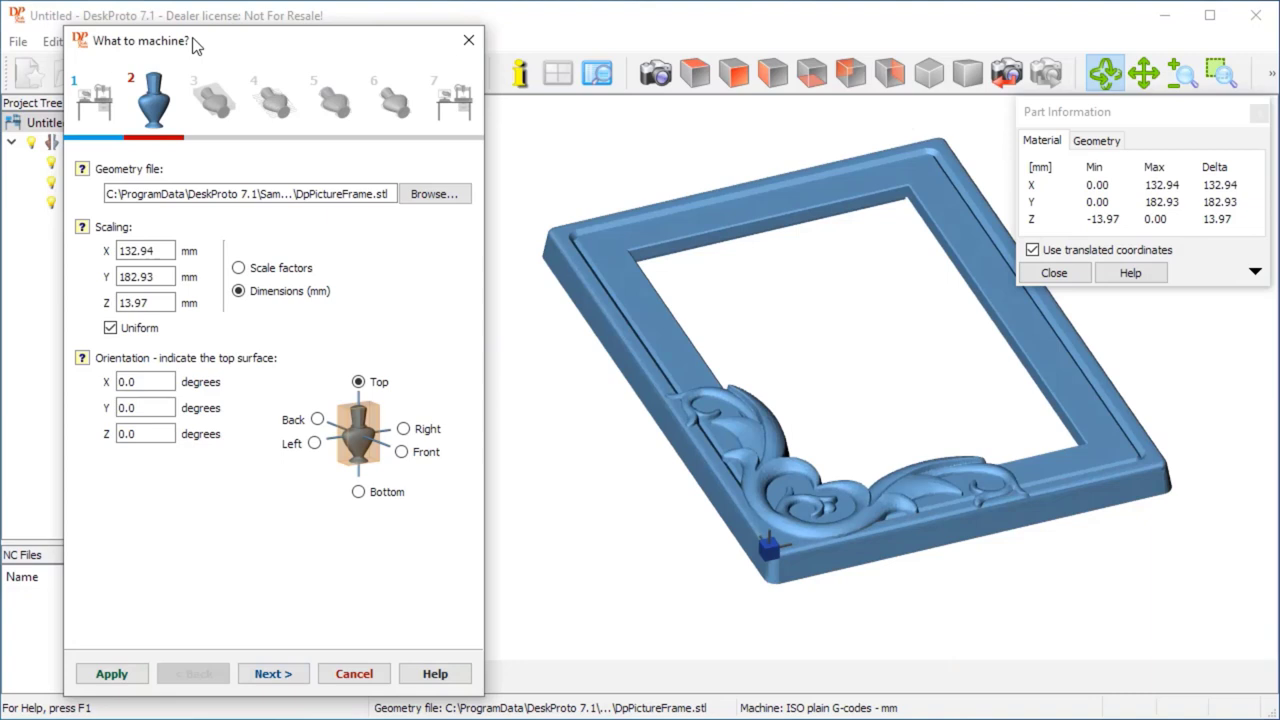
pyautogui.moveTo(196, 47); pyautogui.dragTo(1016, 35)
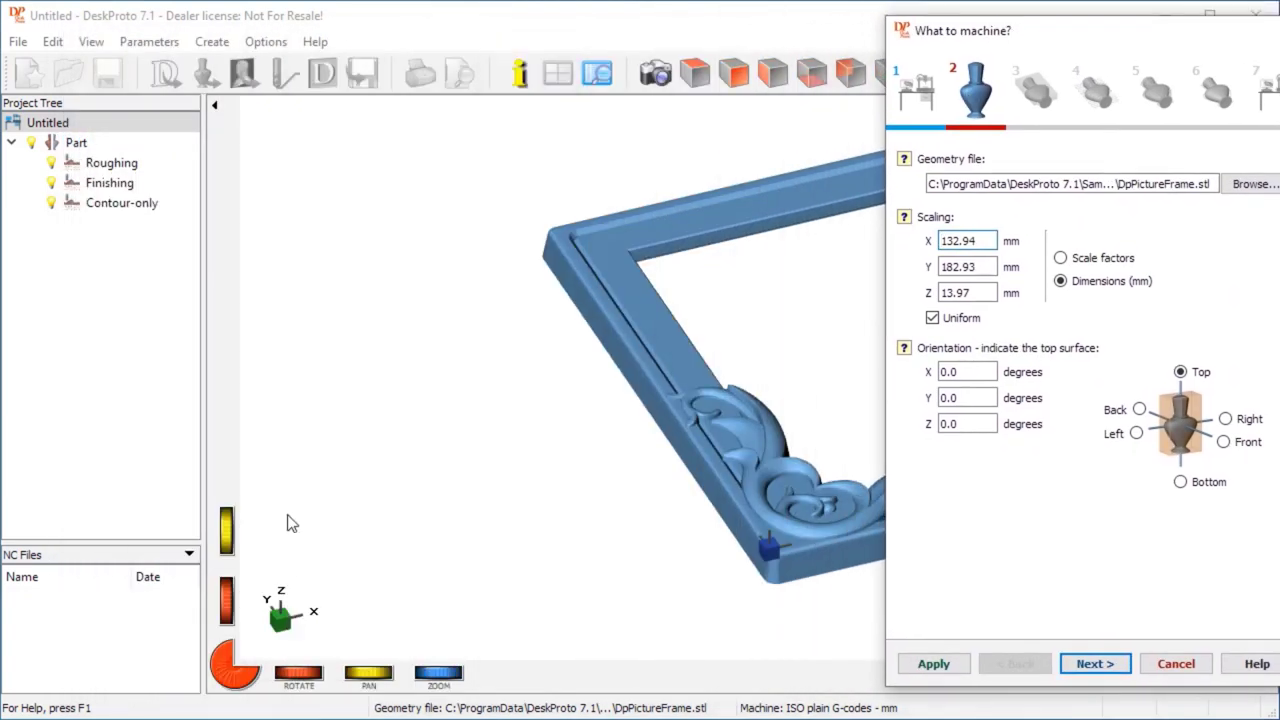
pyautogui.moveTo(383, 506); pyautogui.dragTo(381, 421)
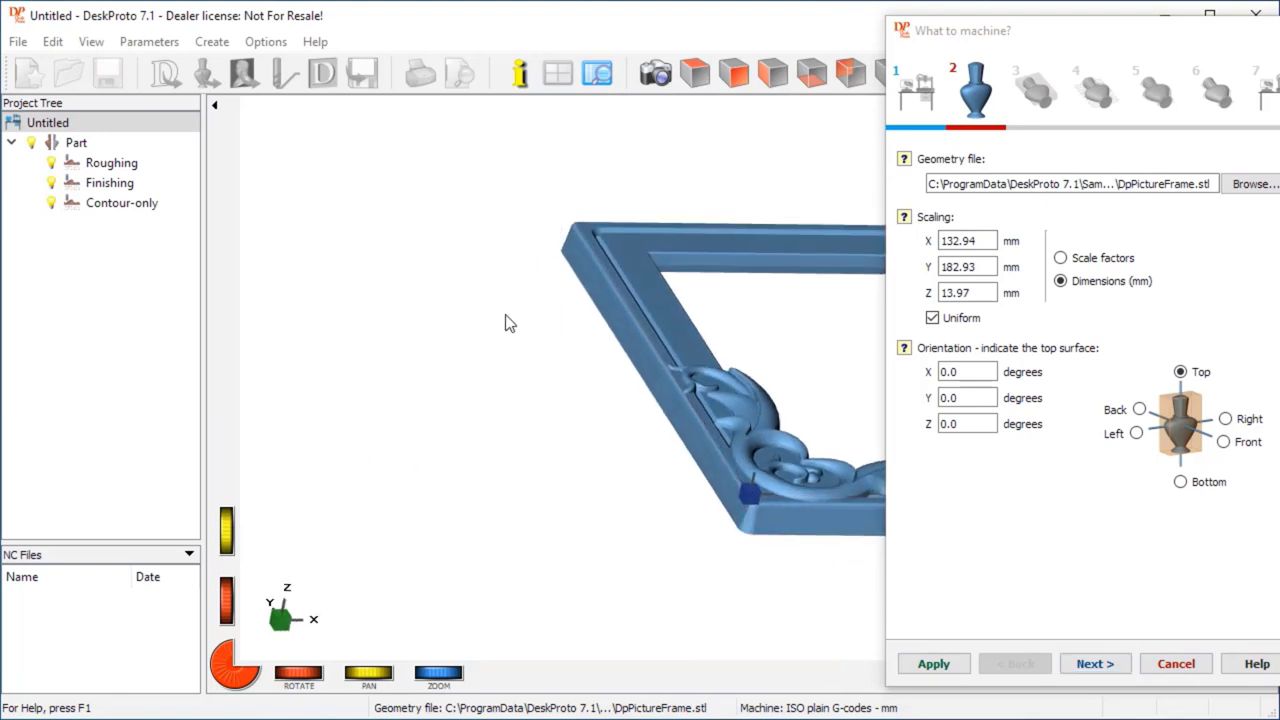
pyautogui.moveTo(509, 320); pyautogui.dragTo(569, 343)
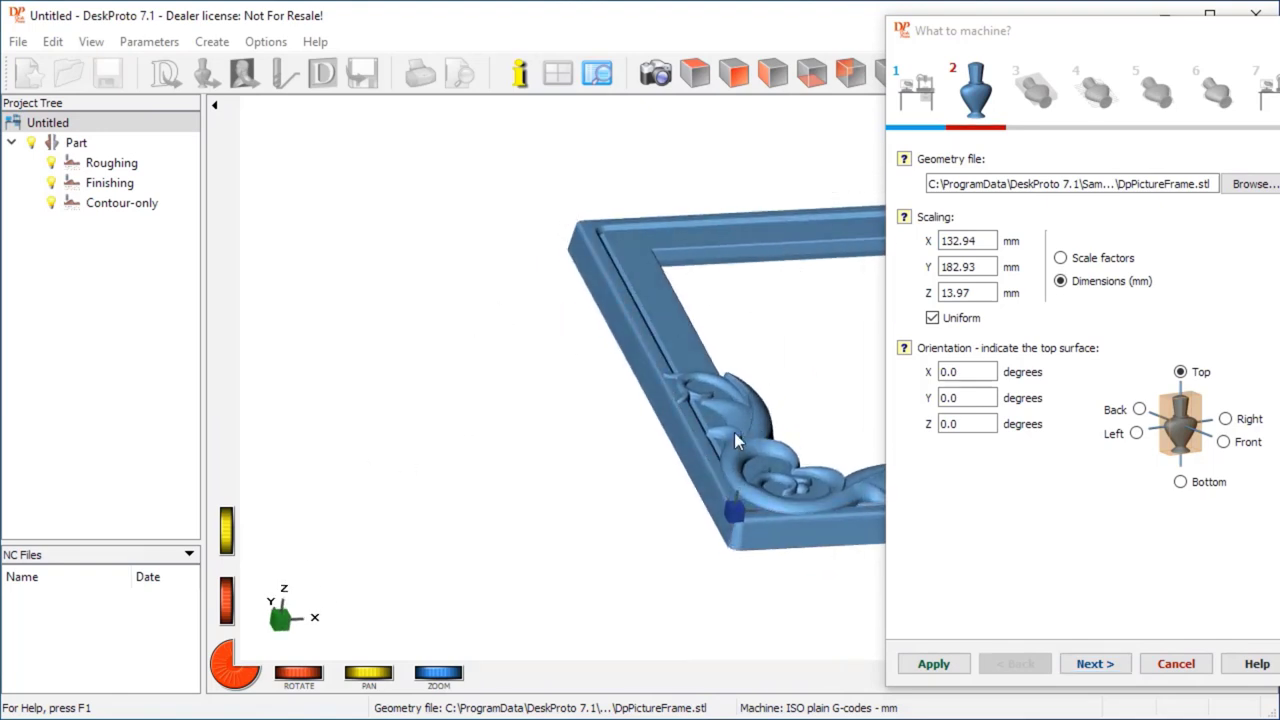
pyautogui.moveTo(1046, 34); pyautogui.dragTo(226, 46)
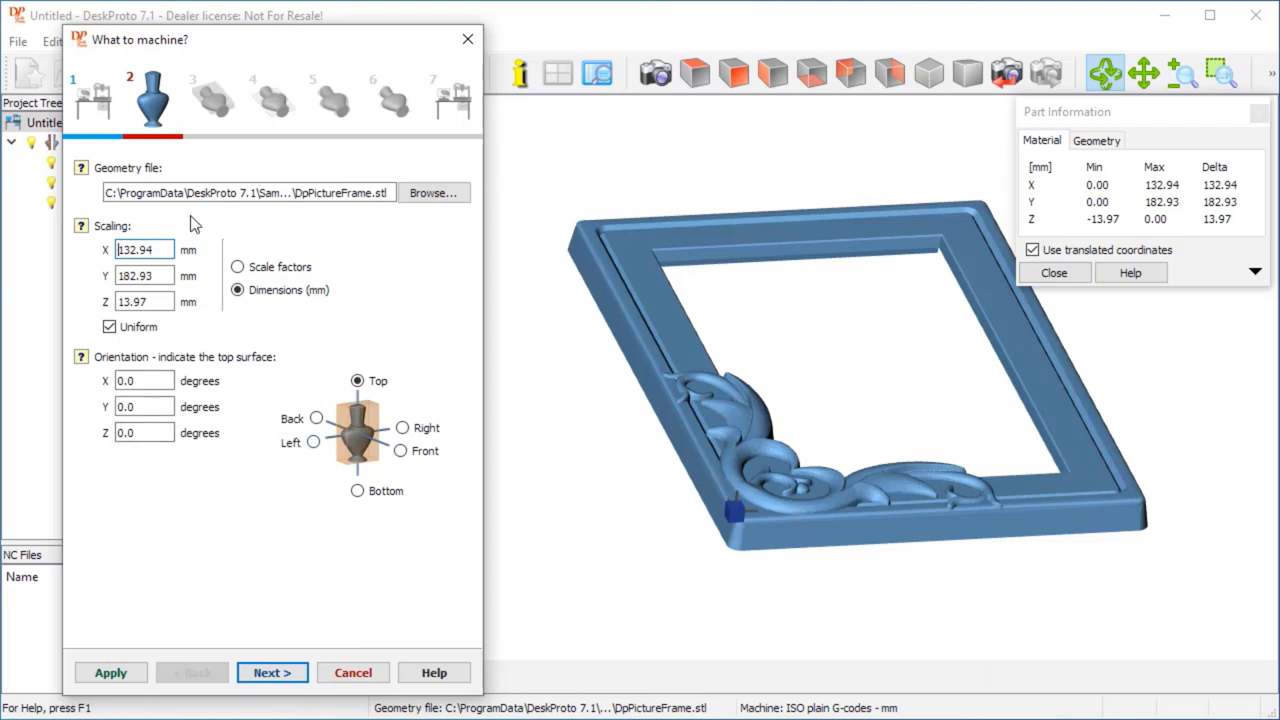
# On Material and Support, set the block dimensions to Custom with no support tabs
pyautogui.click(274, 677)
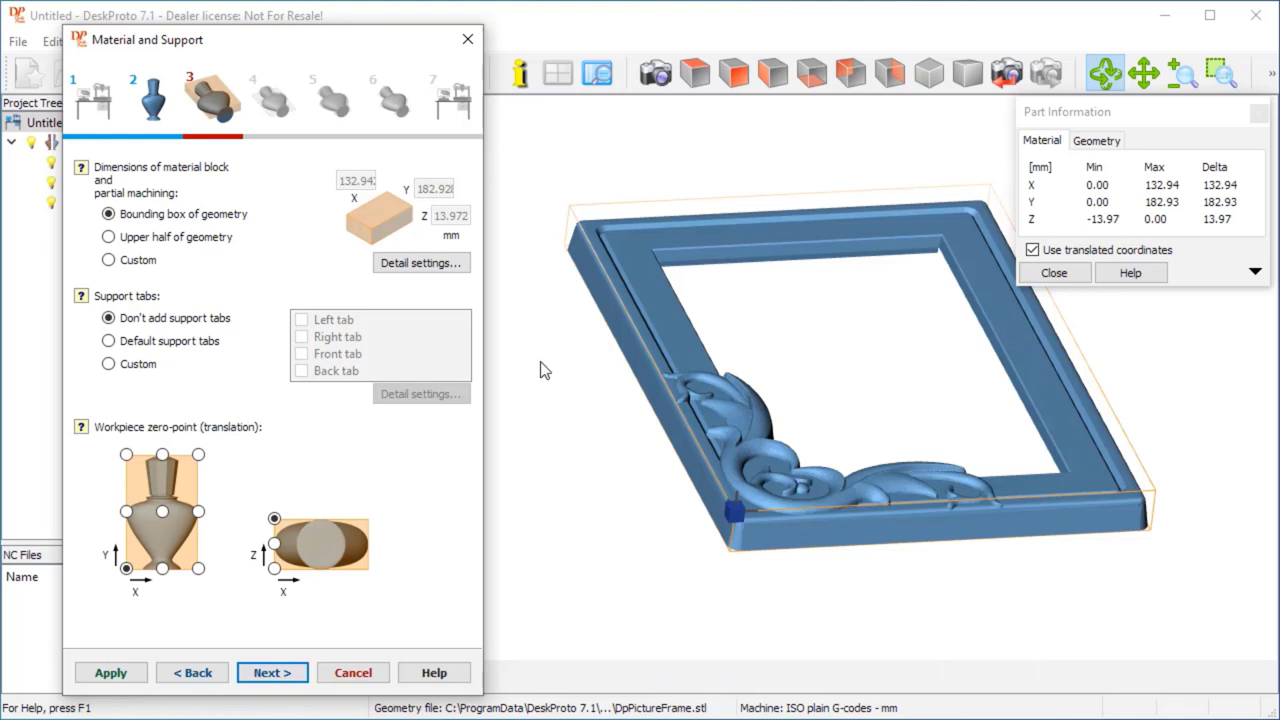
pyautogui.moveTo(632, 403); pyautogui.dragTo(1058, 397)
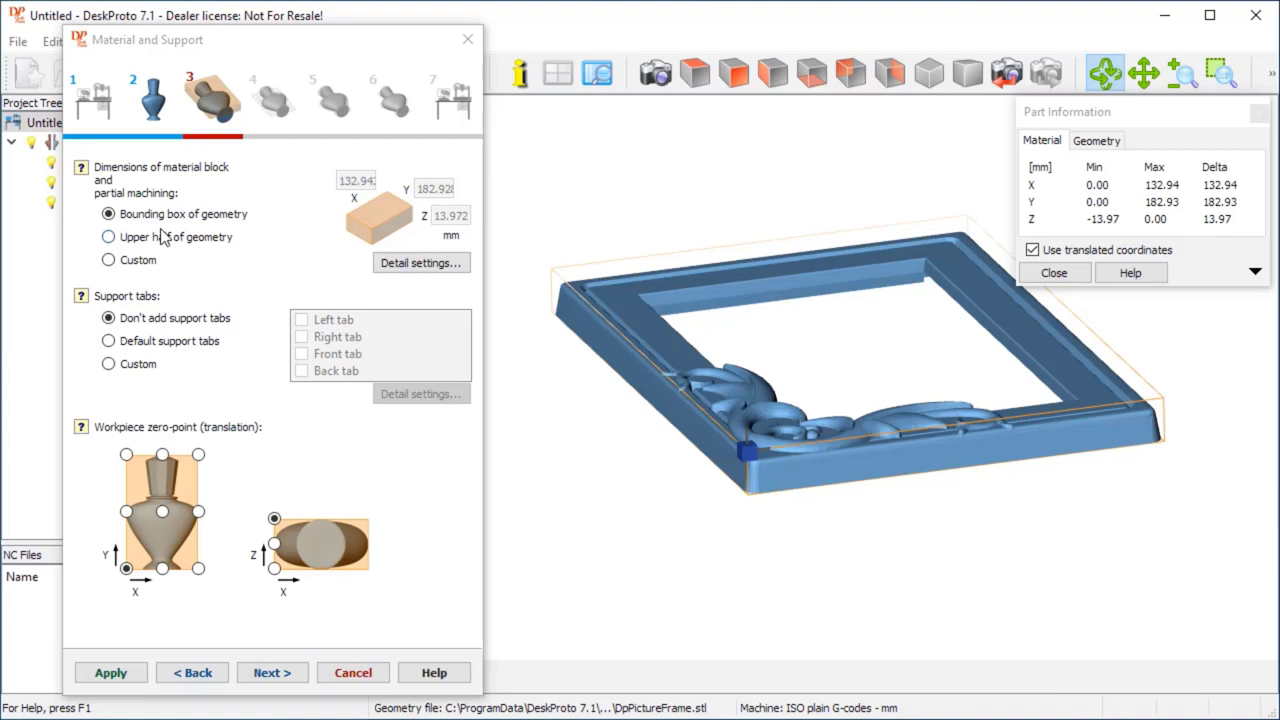
pyautogui.click(109, 261)
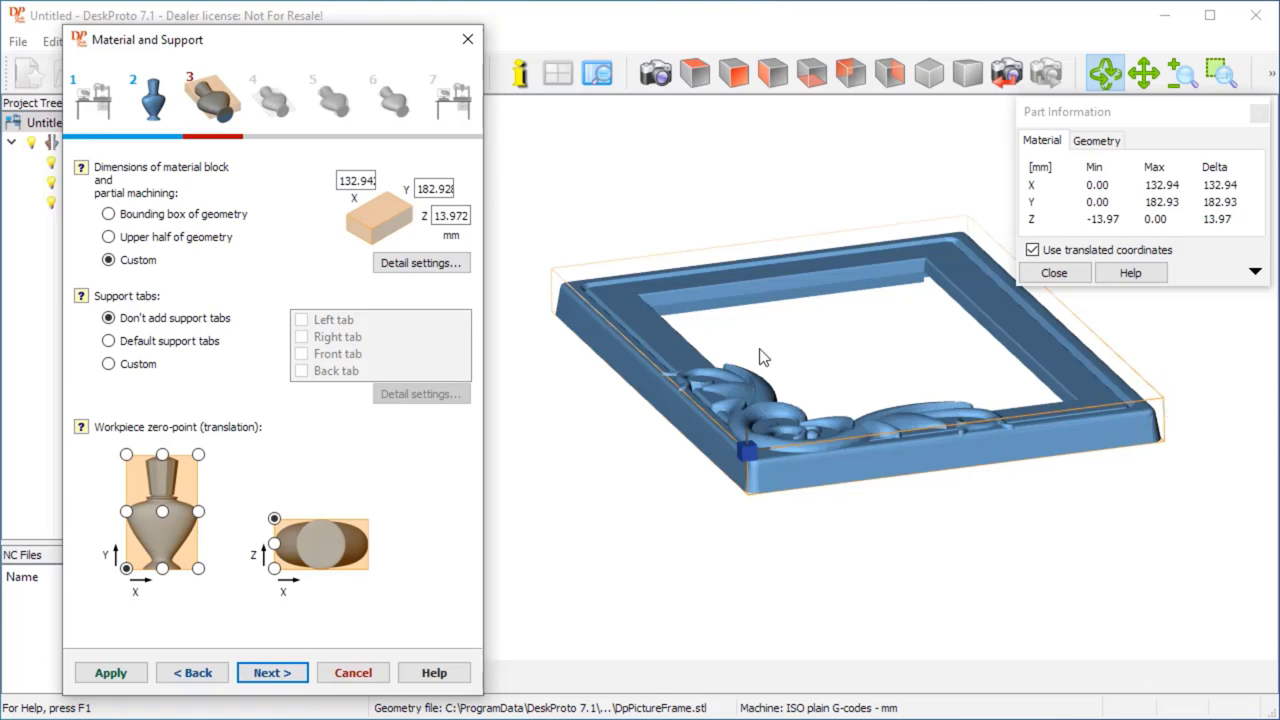
# Set the material block's Z max to 4, making it 17.972 mm tall
pyautogui.click(433, 264)
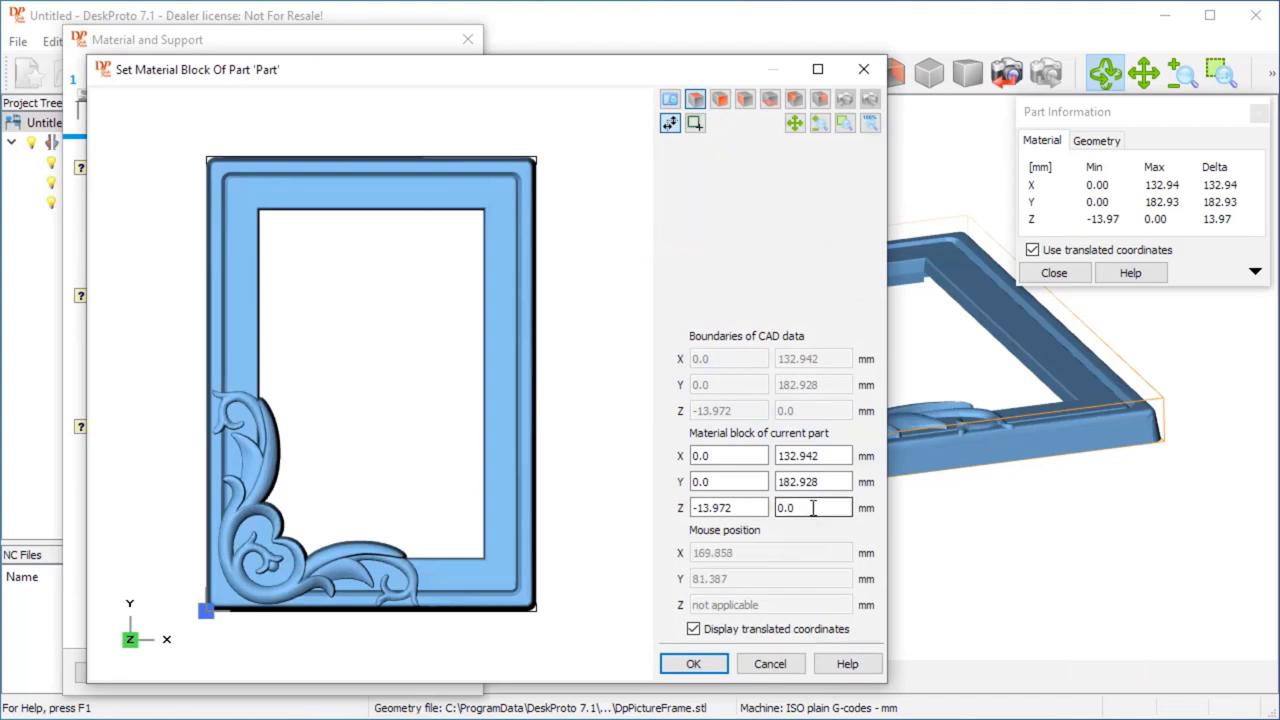
pyautogui.moveTo(806, 508); pyautogui.dragTo(776, 510)
pyautogui.write('4')
pyautogui.click(712, 664)
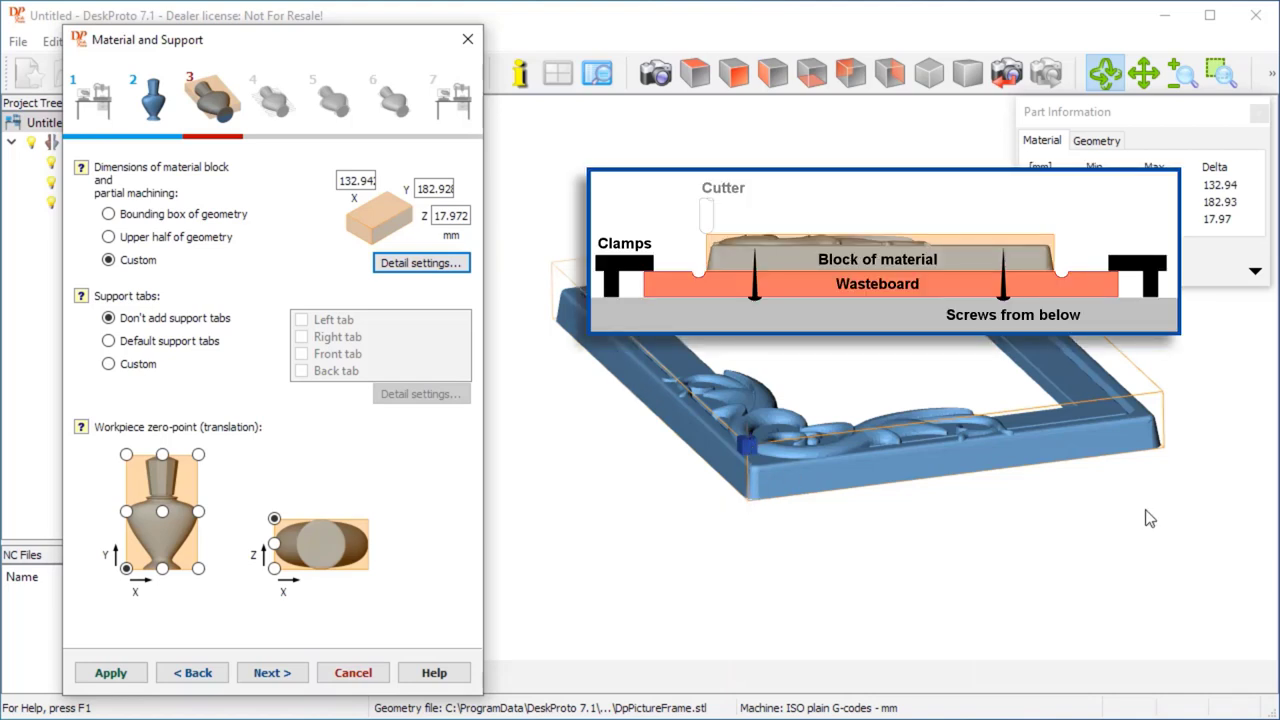
pyautogui.moveTo(908, 490); pyautogui.dragTo(886, 551)
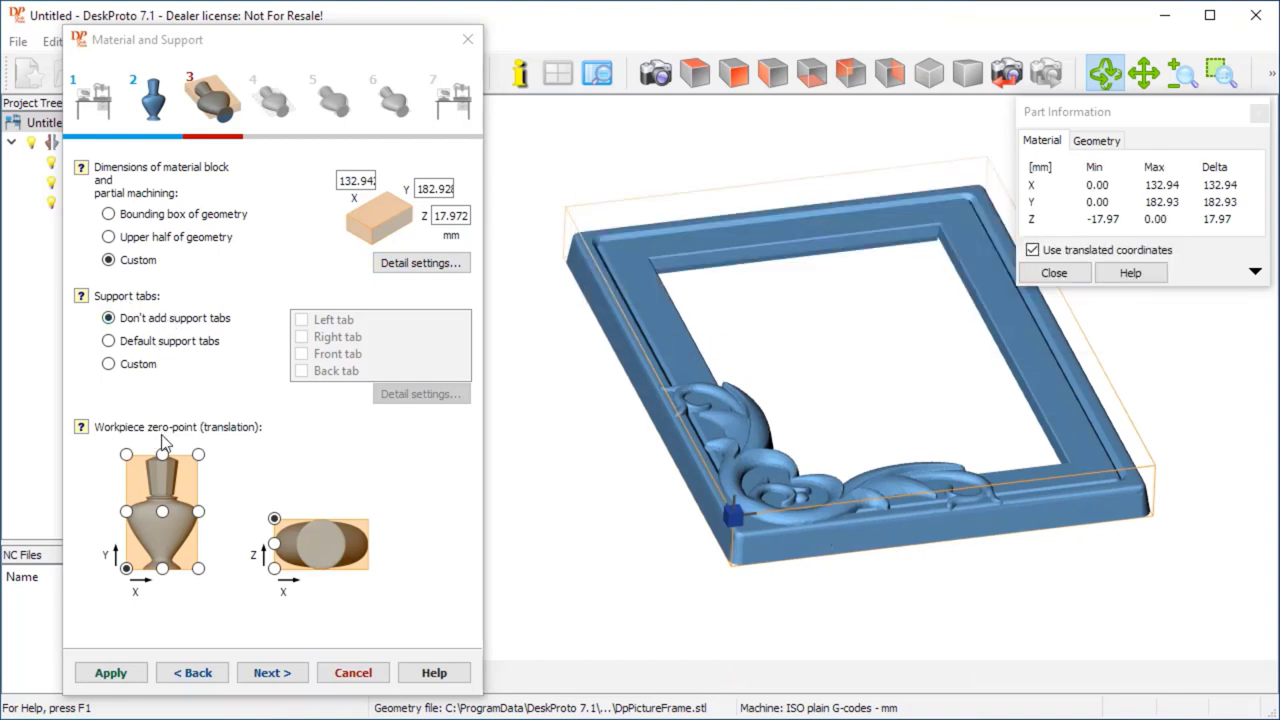
pyautogui.moveTo(843, 586); pyautogui.dragTo(824, 470)
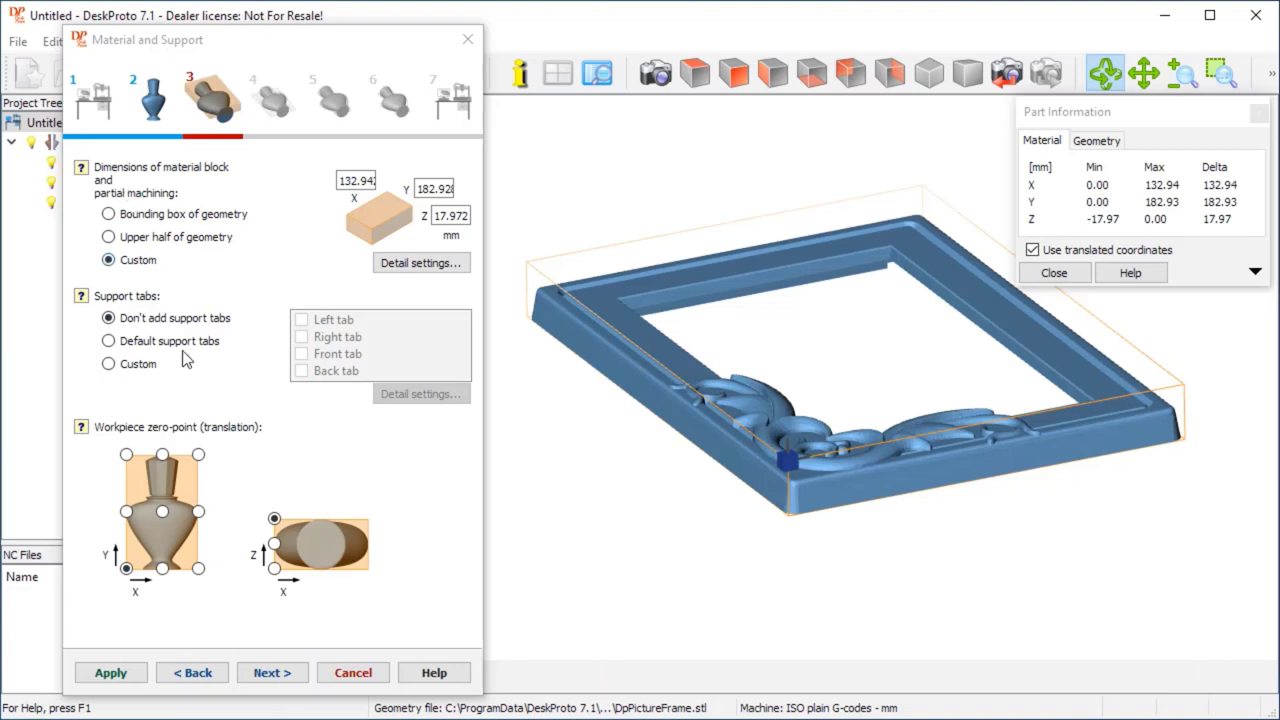
# Go to the Roughing step and toggle Use roughing operation off and back on
pyautogui.click(259, 677)
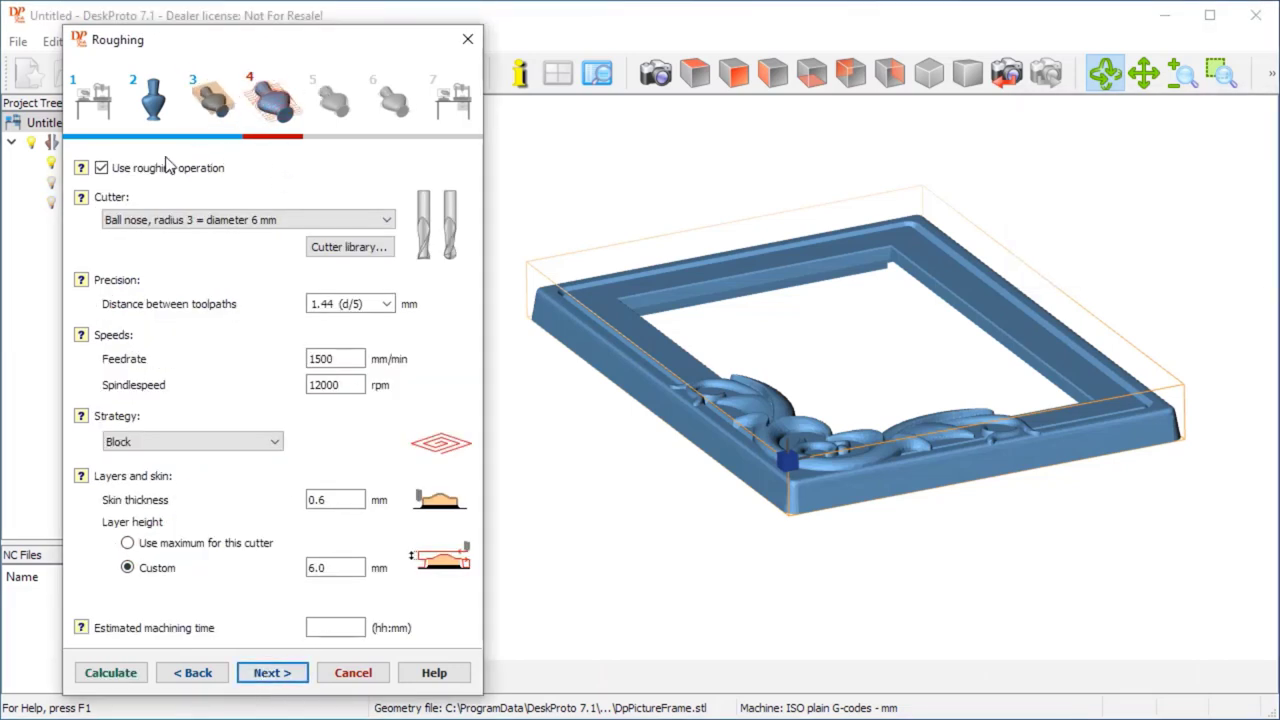
pyautogui.click(102, 168)
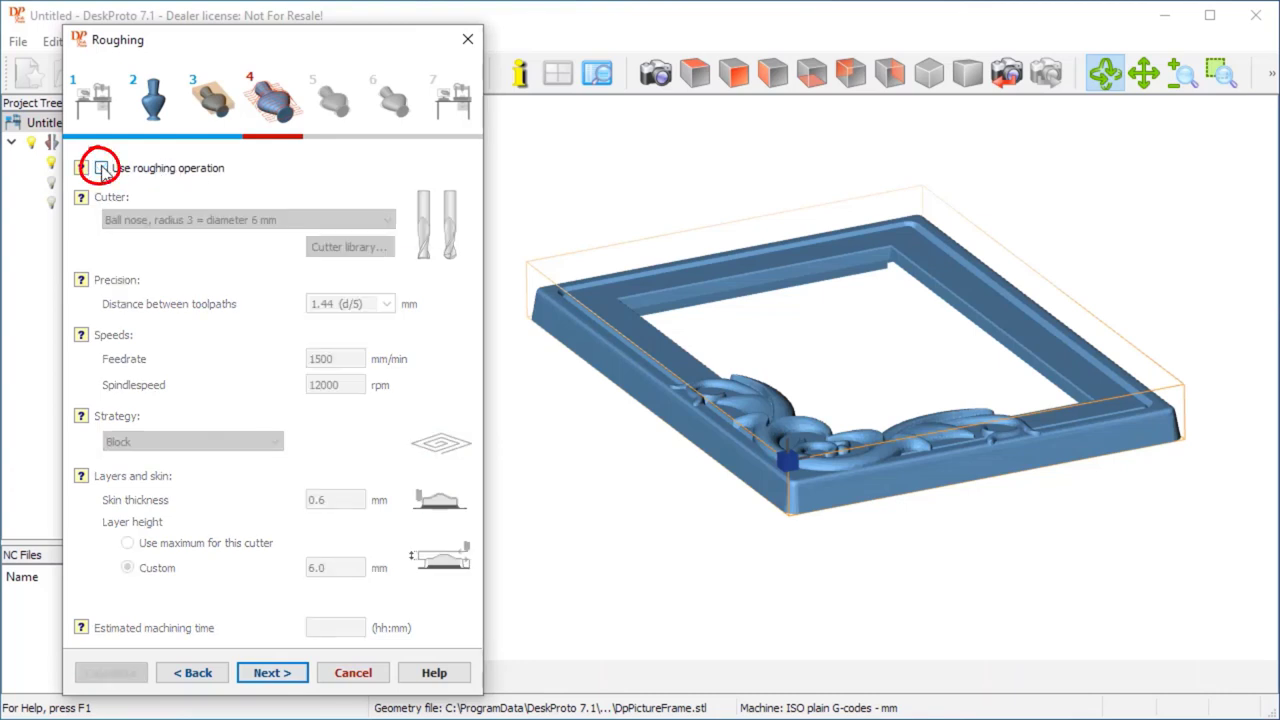
pyautogui.click(102, 168)
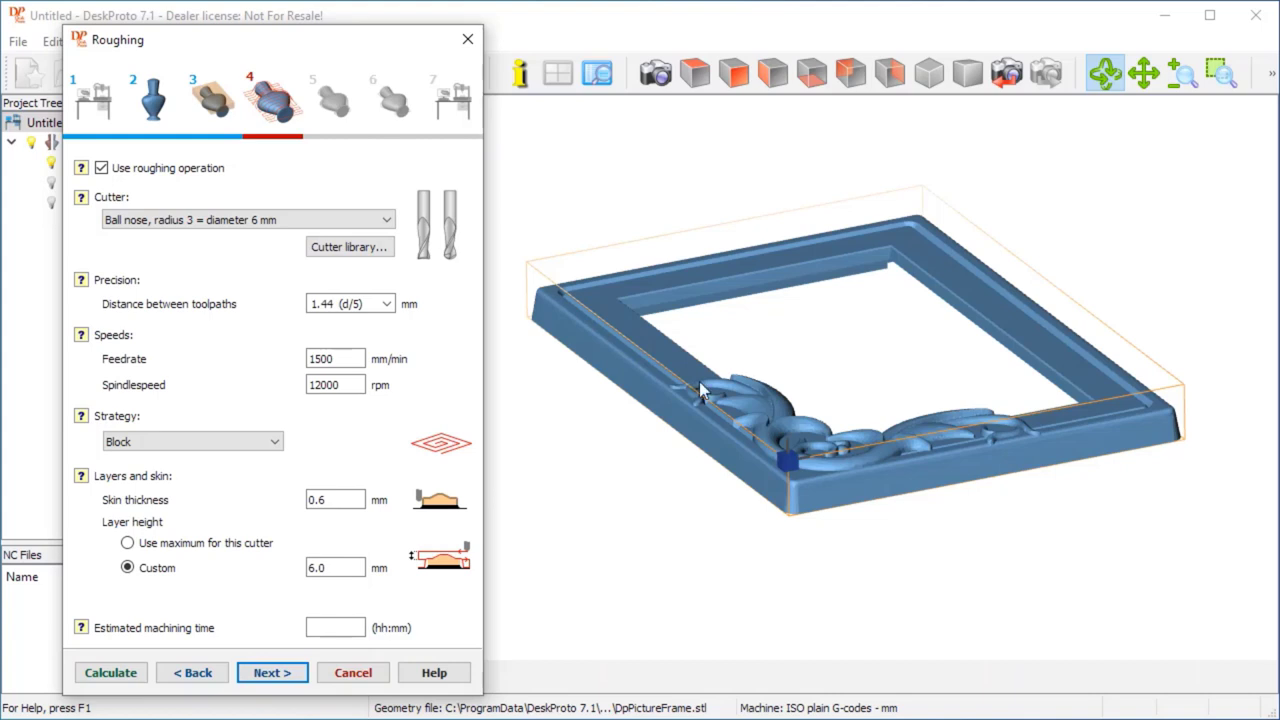
# Change the roughing strategy from Block to Parallel
pyautogui.click(192, 446)
pyautogui.click(155, 457)
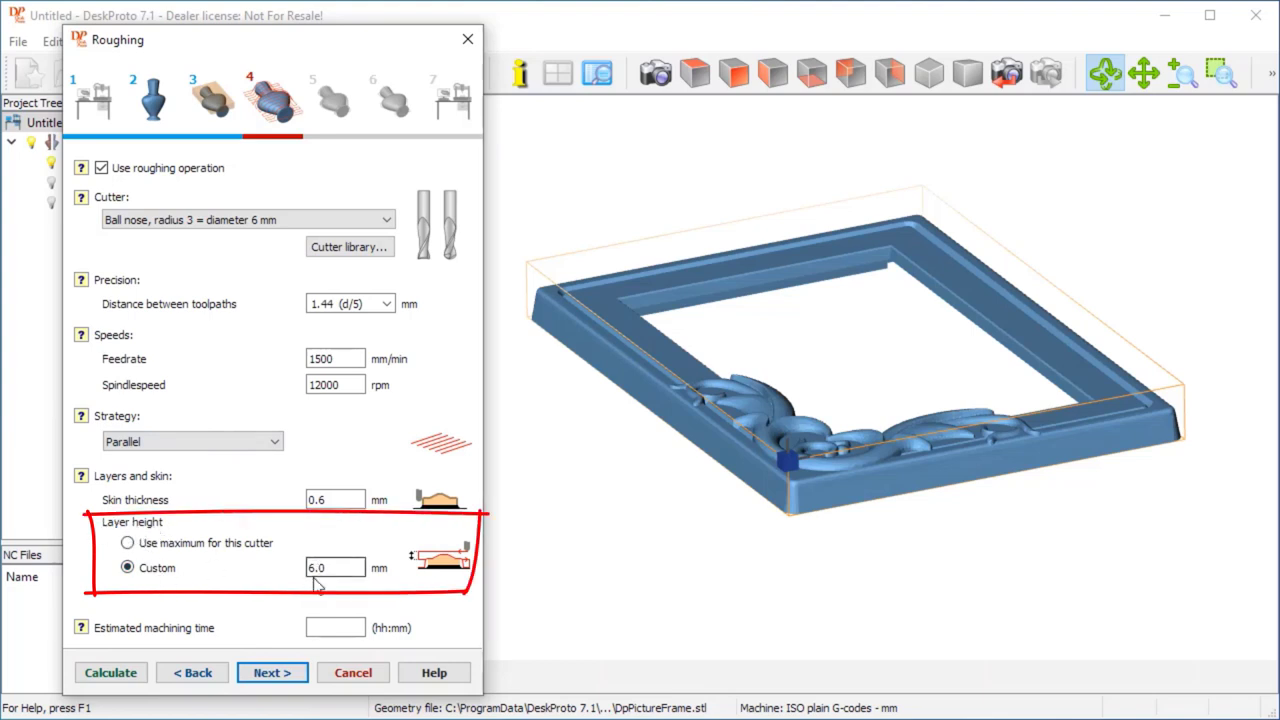
# Calculate roughing, then set the custom layer height to 5.5 mm and recalculate (1:28)
pyautogui.click(113, 676)
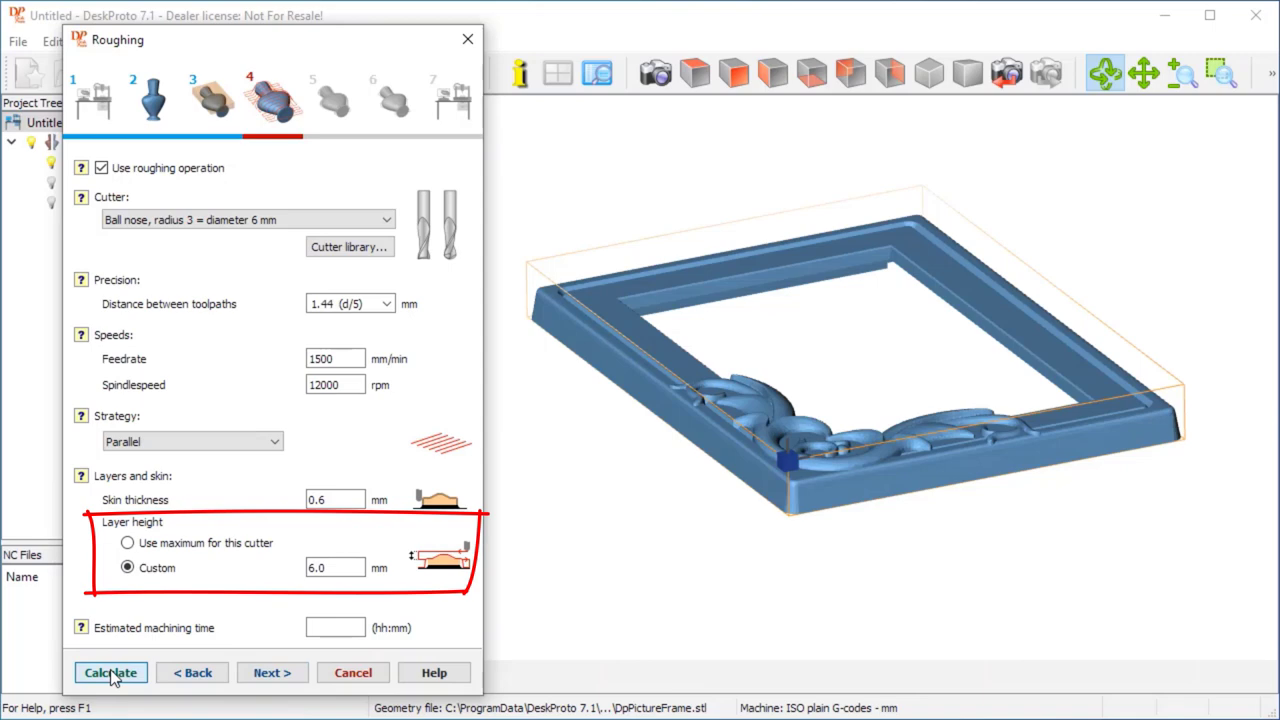
pyautogui.scroll(3, 1230, 470)
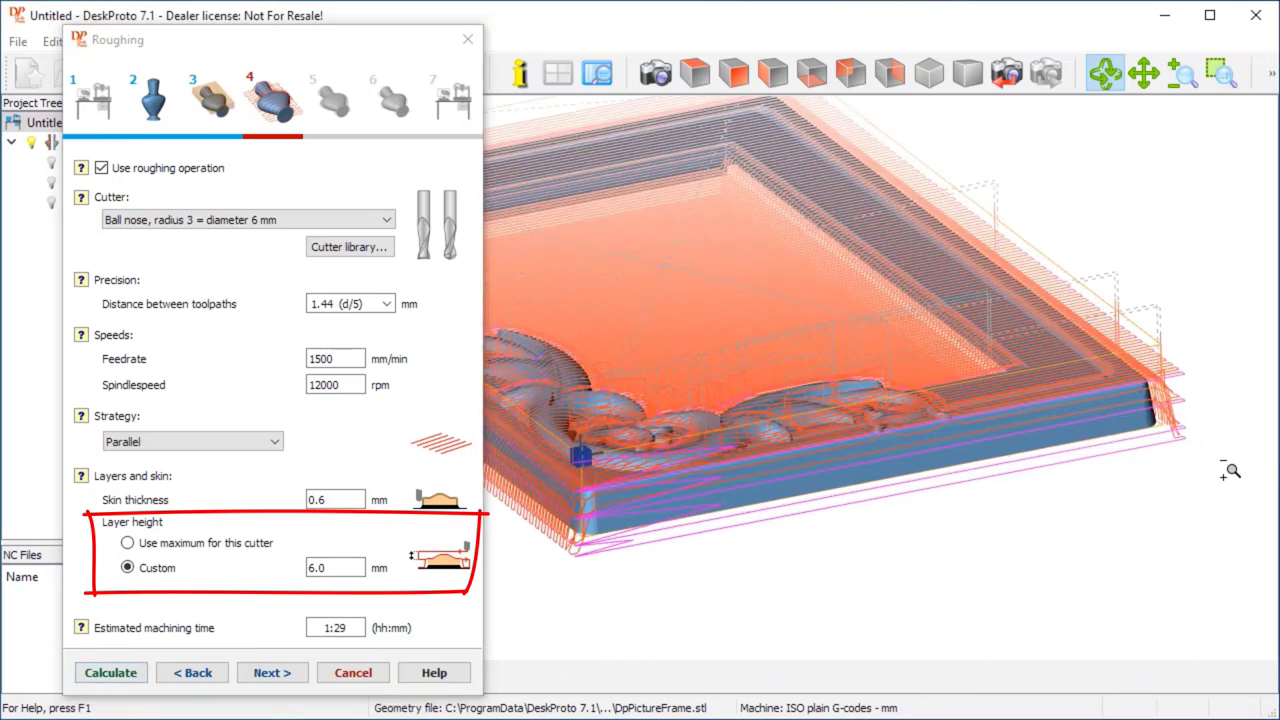
pyautogui.scroll(4, 1230, 470)
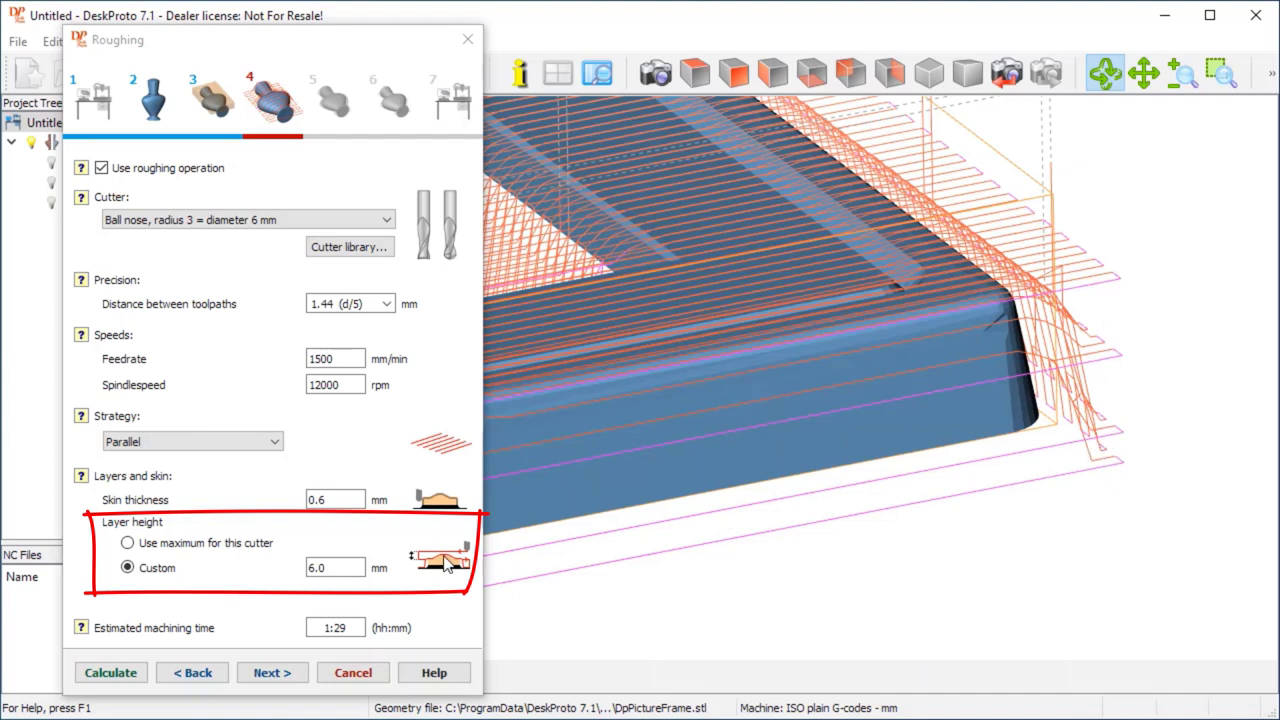
pyautogui.moveTo(335, 567); pyautogui.dragTo(309, 568)
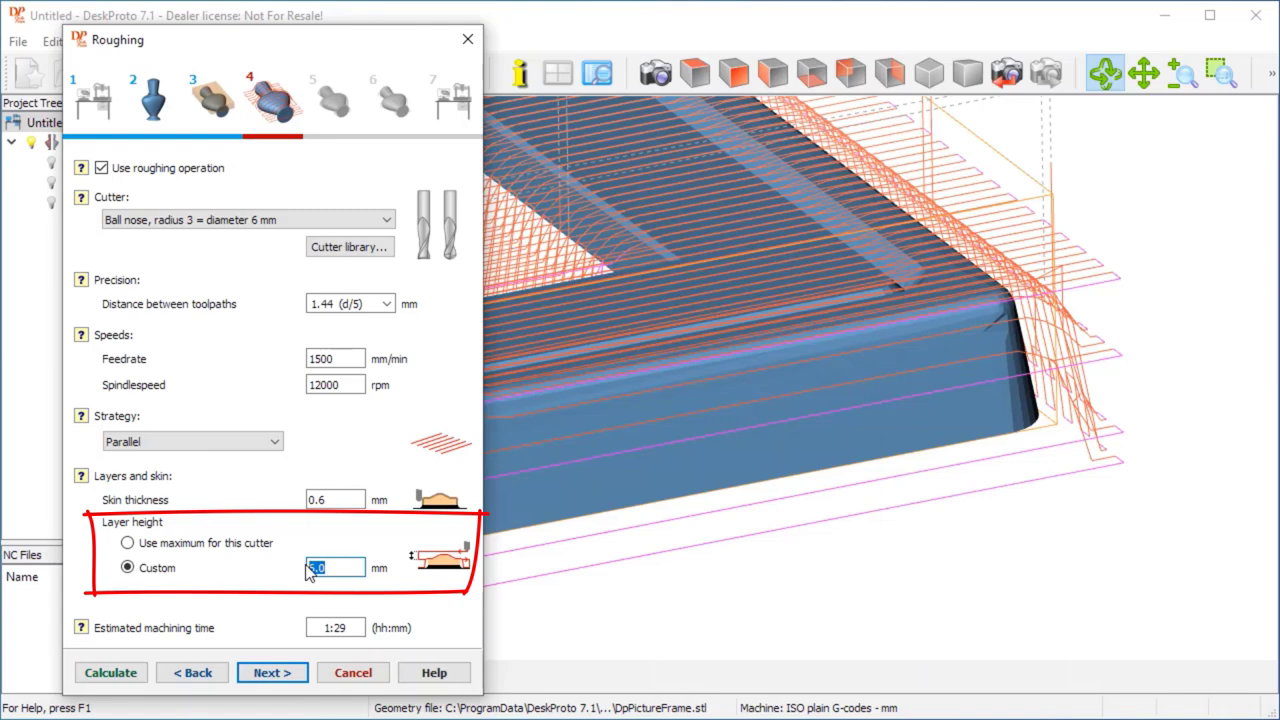
pyautogui.write('5.5')
pyautogui.click(110, 672)
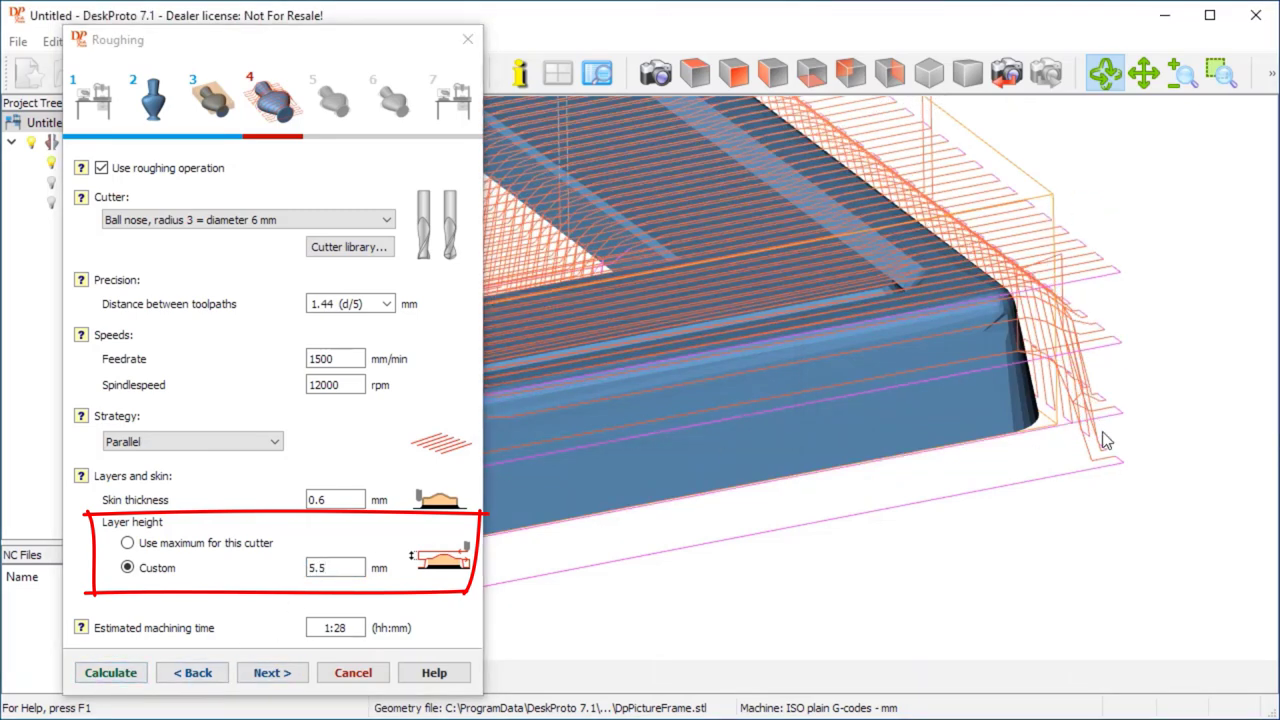
pyautogui.scroll(-5, 1145, 370)
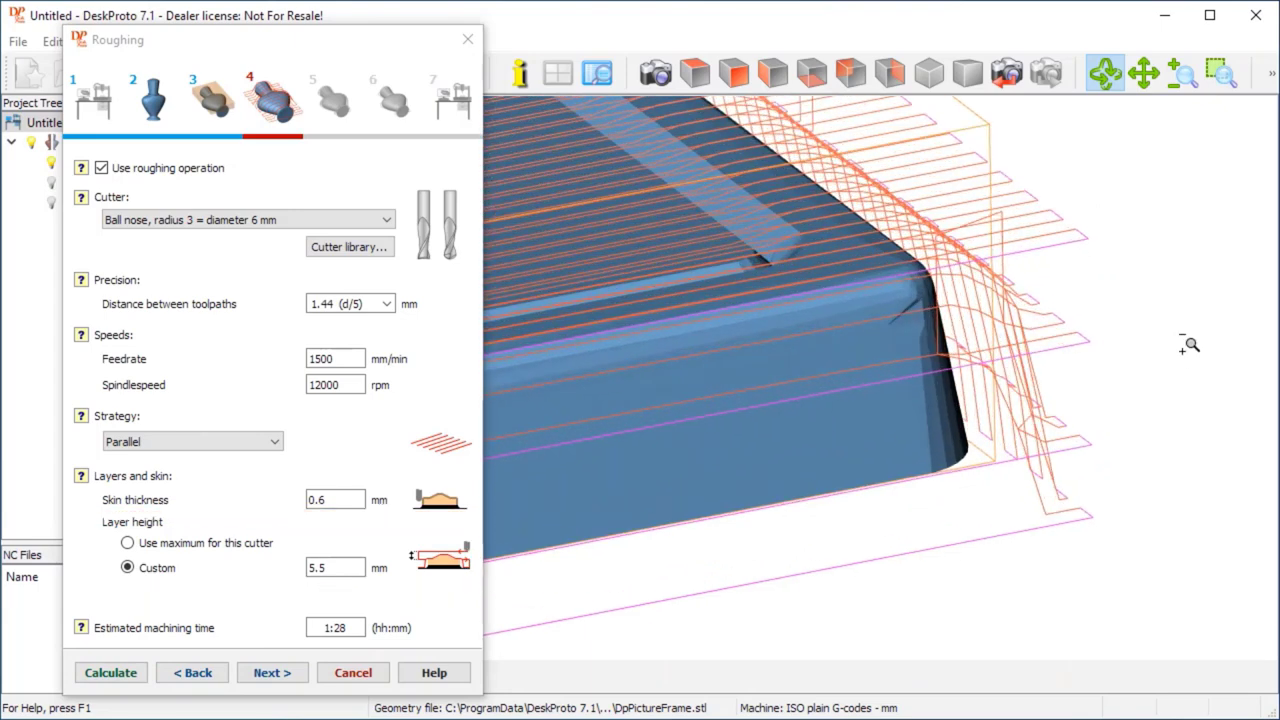
pyautogui.scroll(-2, 1165, 368)
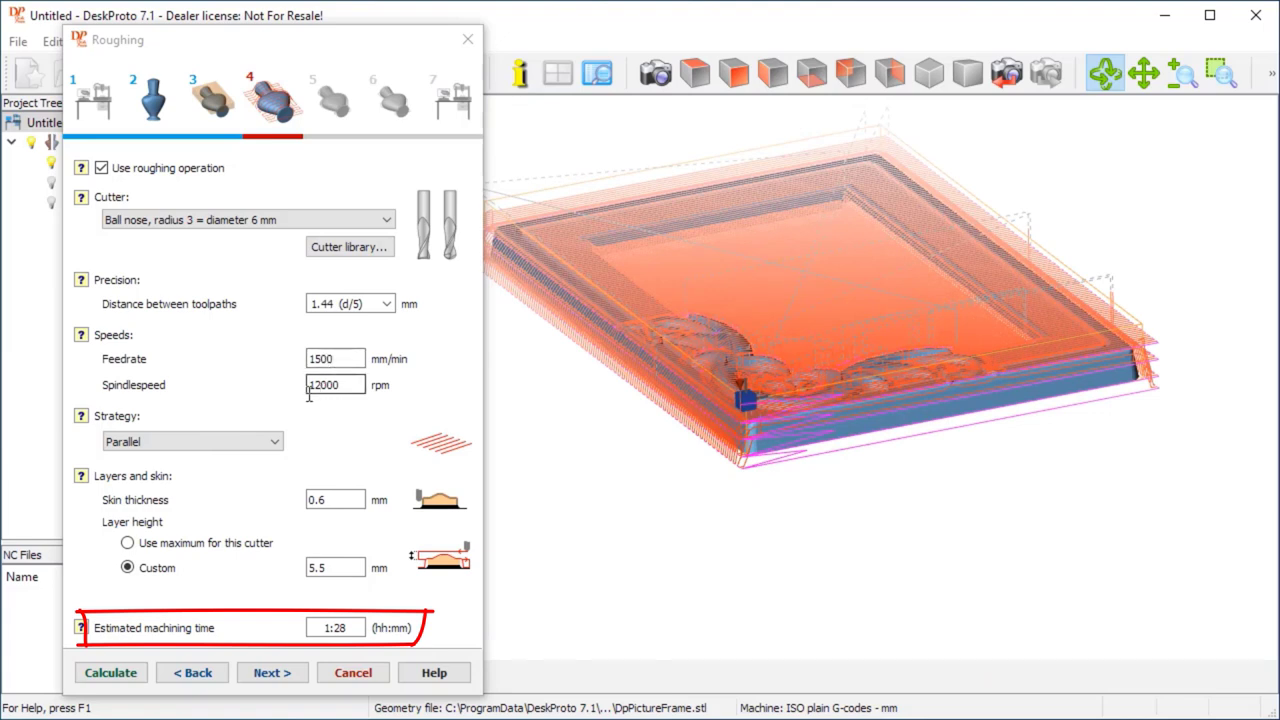
# On the Finishing step, choose the 2 mm ball-nose cutter with 0.22 (d/9) toolpath spacing
pyautogui.click(270, 675)
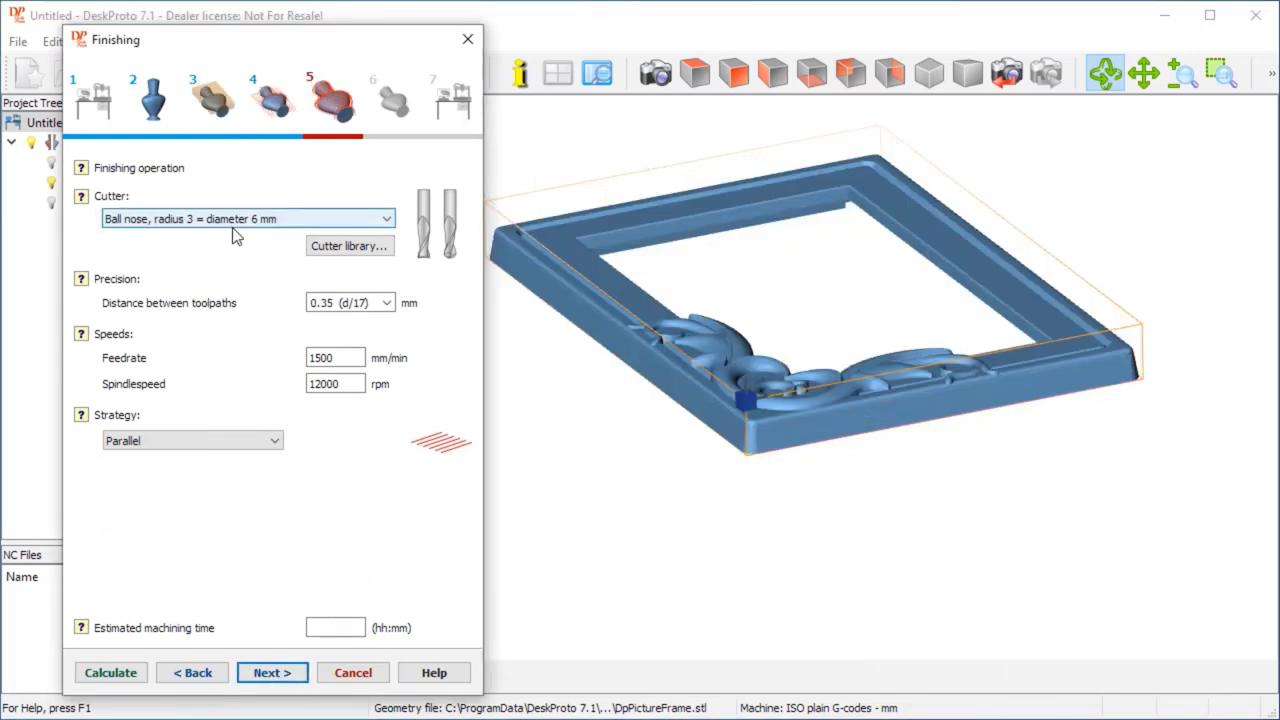
pyautogui.moveTo(818, 454); pyautogui.dragTo(826, 557)
pyautogui.scroll(5, 826, 557)
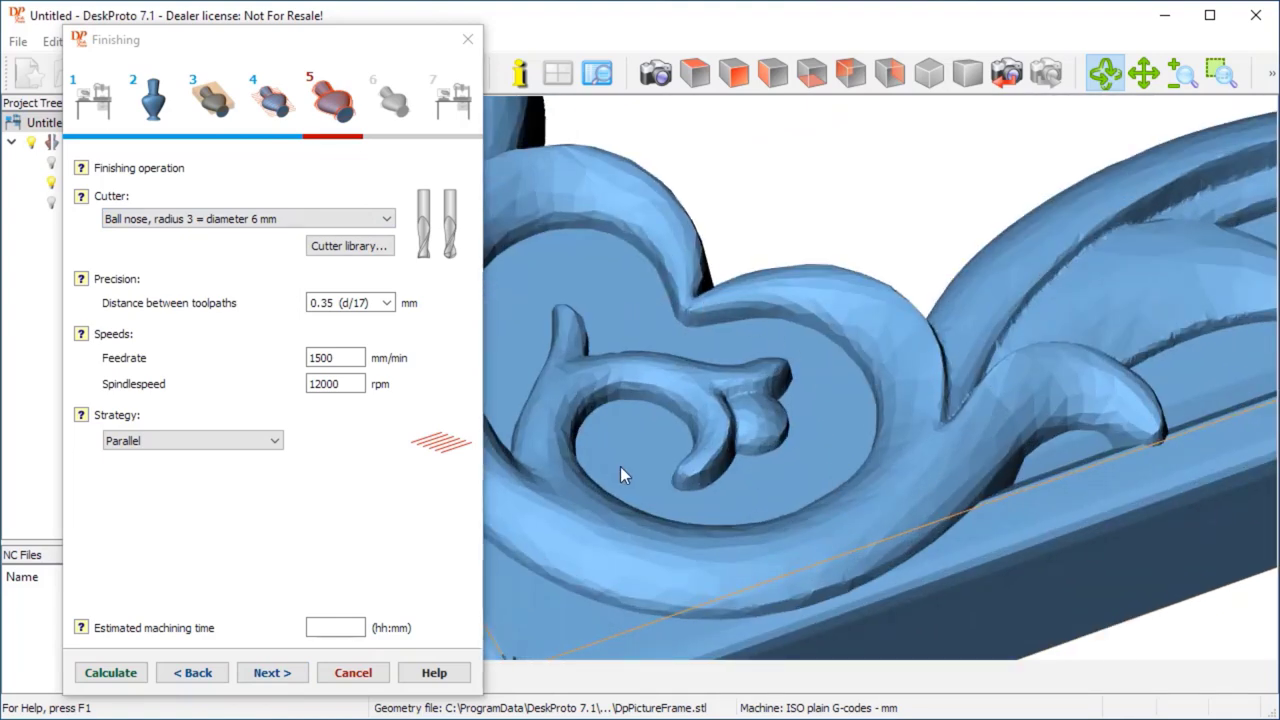
pyautogui.scroll(-2, 754, 448)
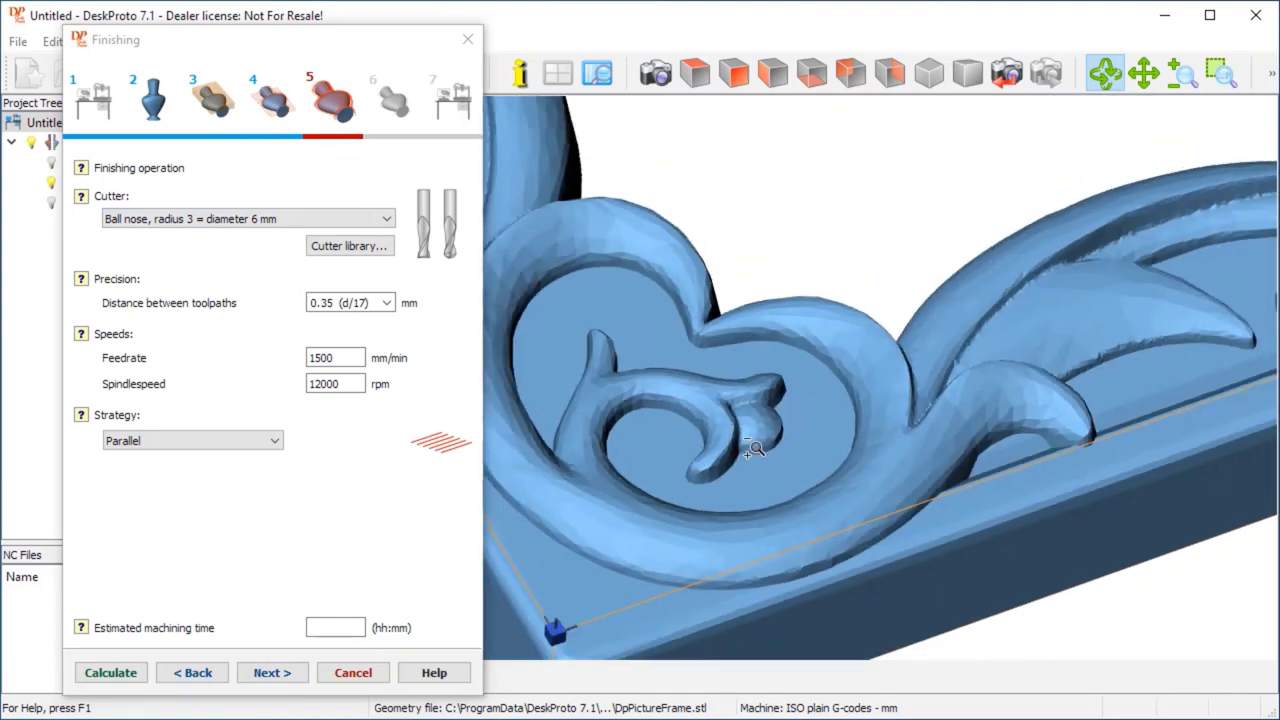
pyautogui.click(387, 220)
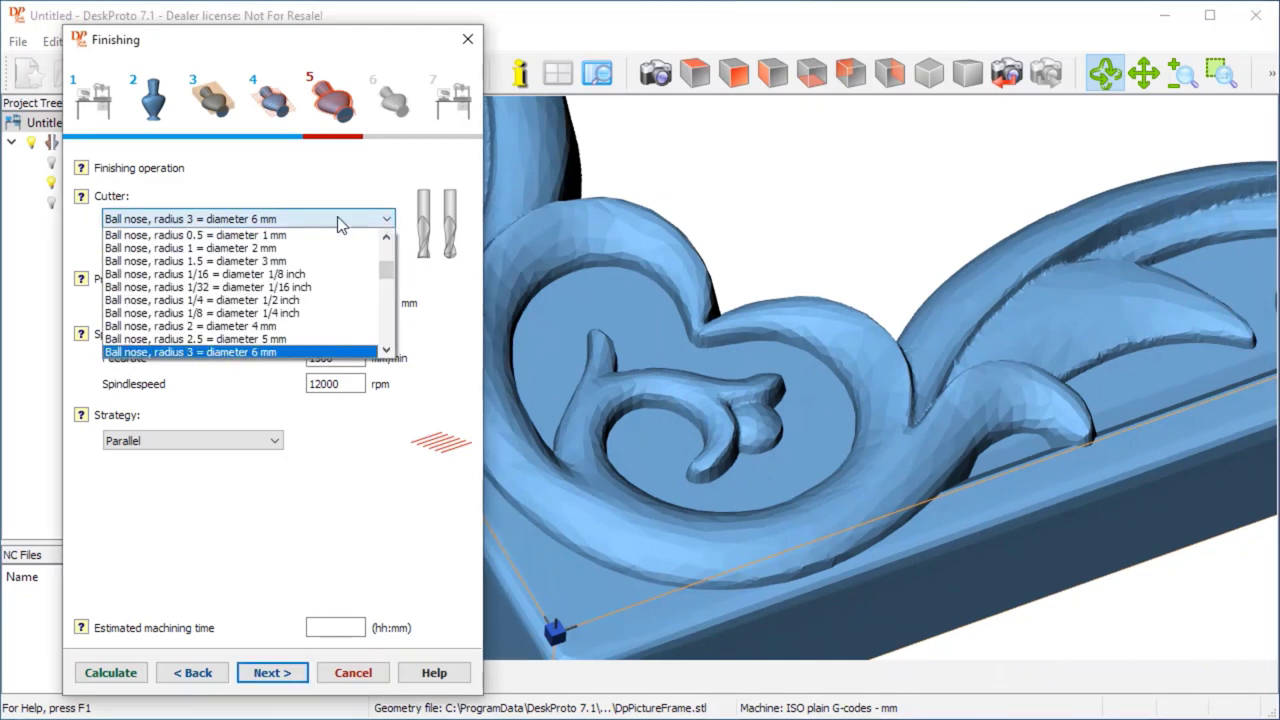
pyautogui.click(293, 248)
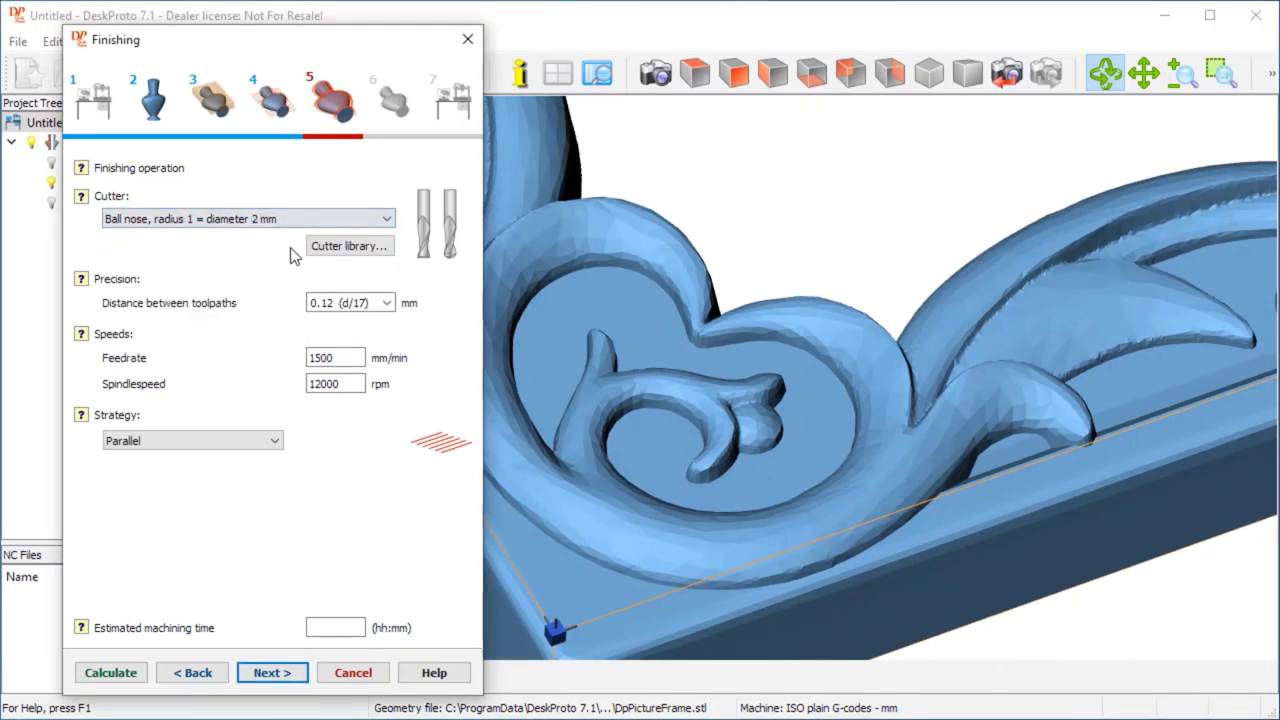
pyautogui.click(388, 304)
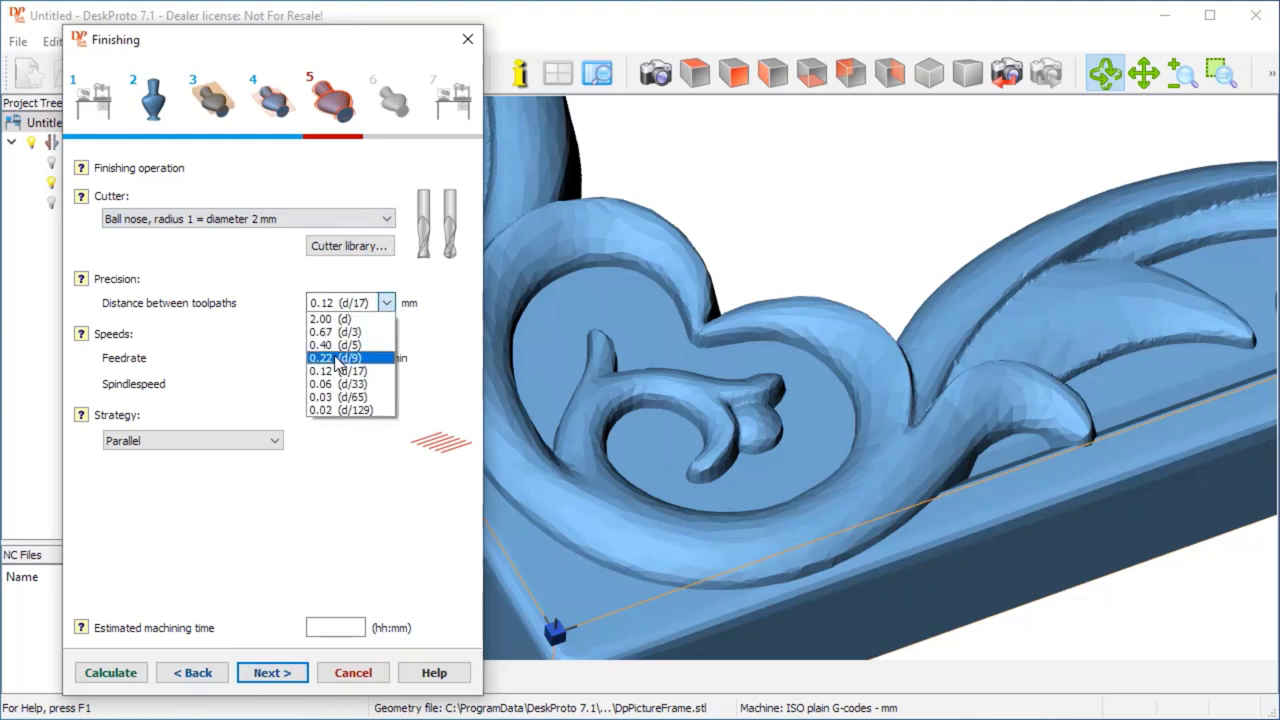
pyautogui.click(338, 358)
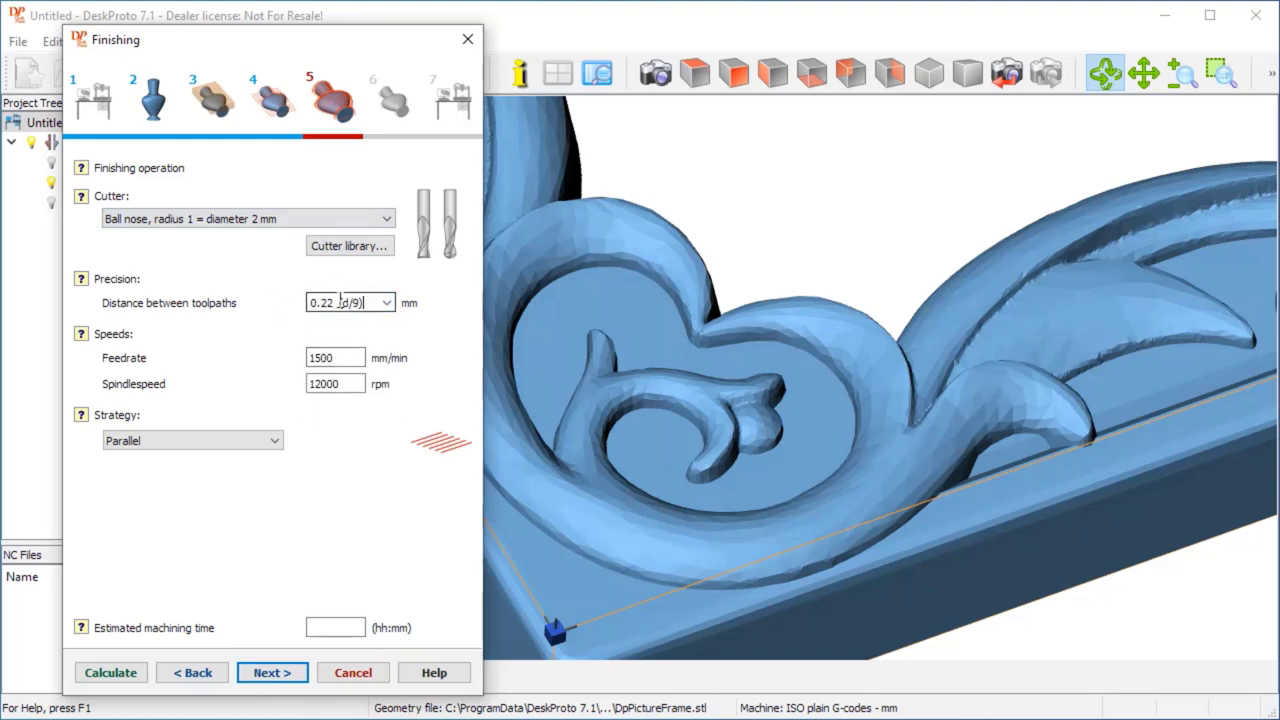
# Set the finishing feedrate to 2400 mm/min and the spindle speed to 18000 rpm
pyautogui.doubleClick(350, 358)
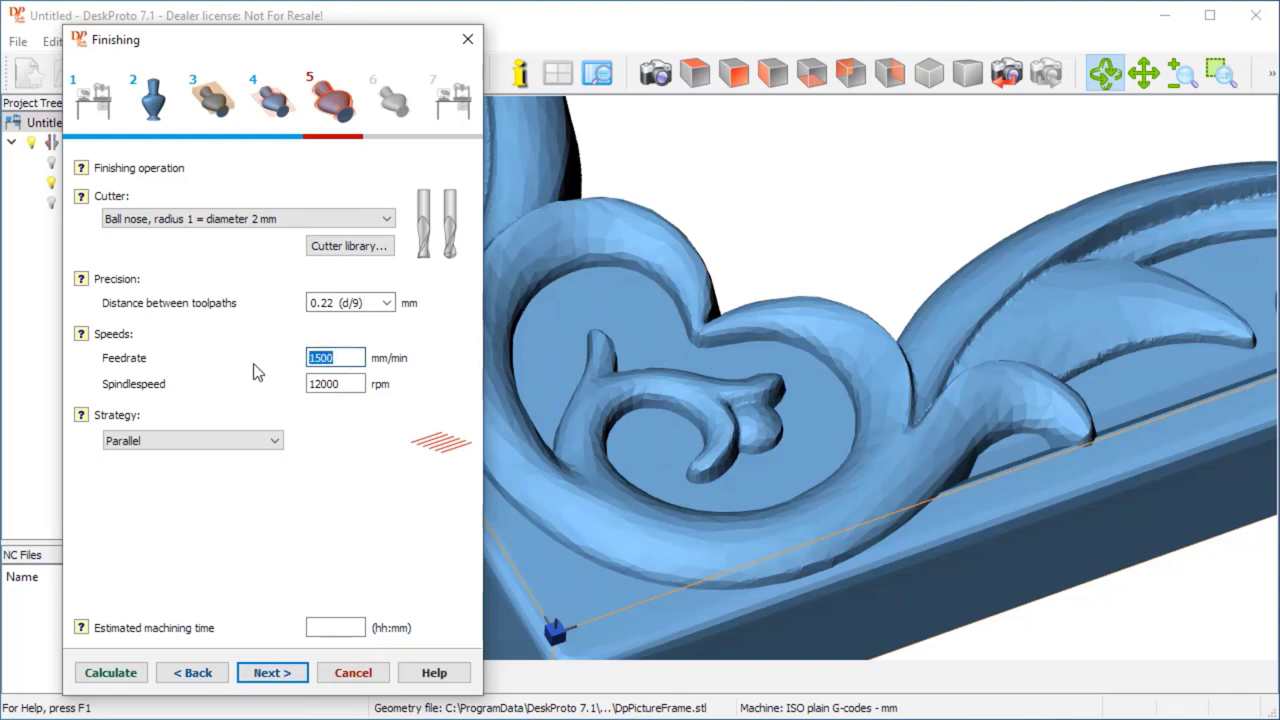
pyautogui.write('2400')
pyautogui.click(318, 388)
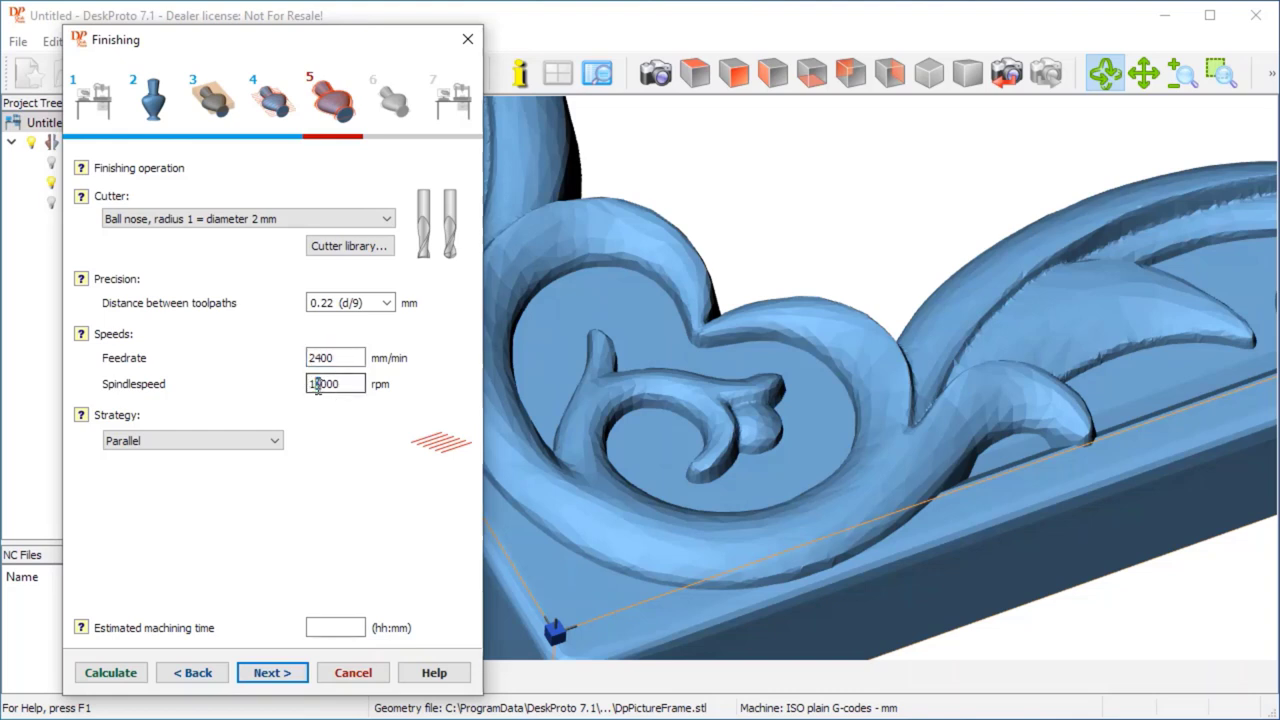
pyautogui.hotkey('shift', 'Right')
pyautogui.write('8')
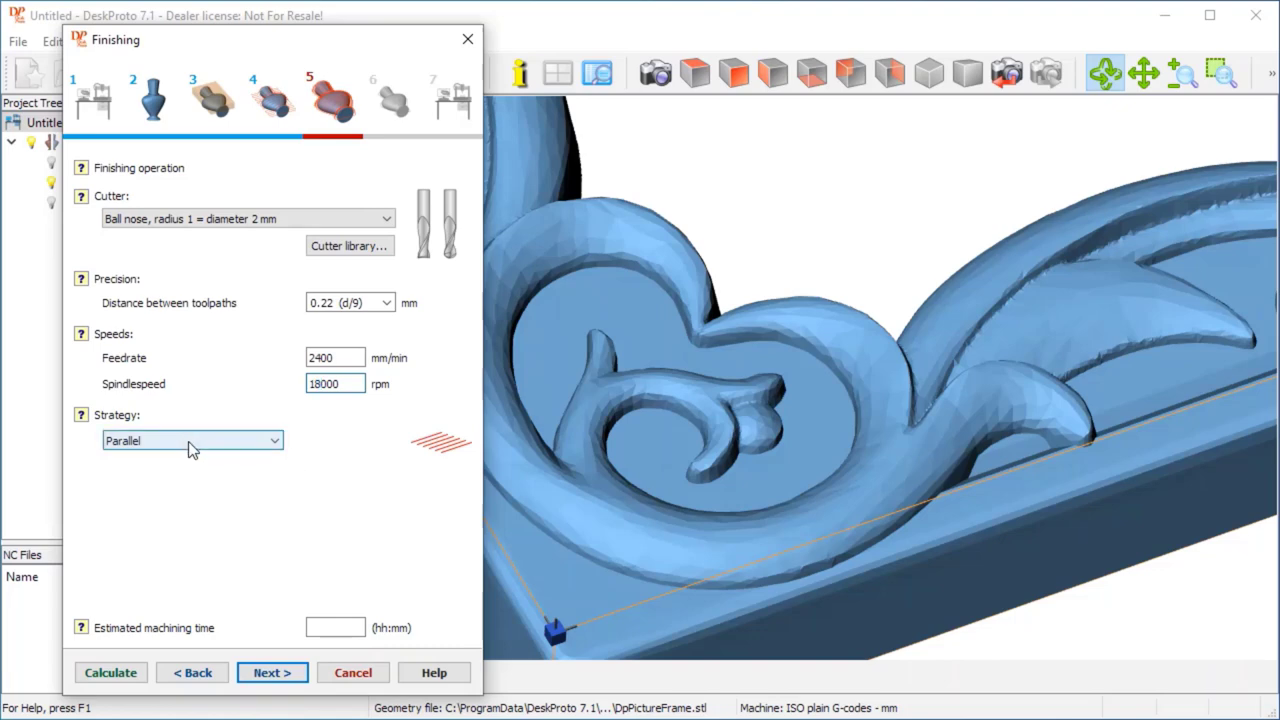
pyautogui.click(110, 673)
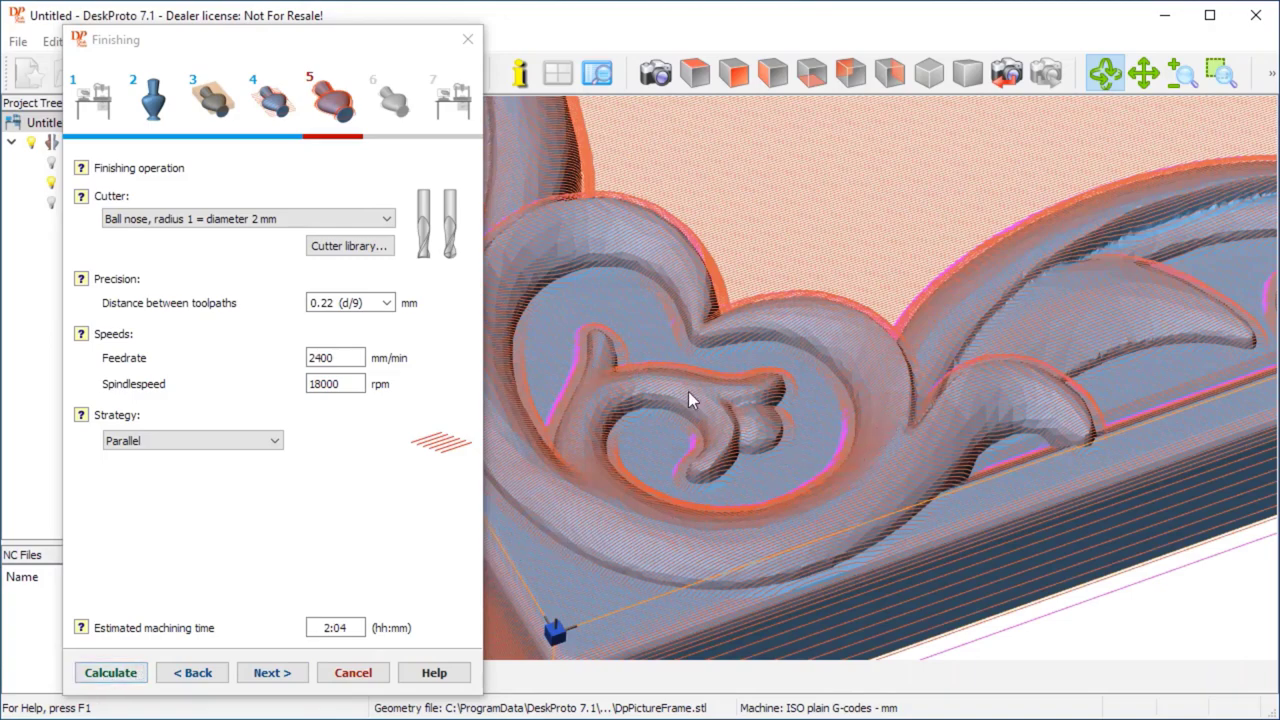
pyautogui.scroll(-6, 657, 477)
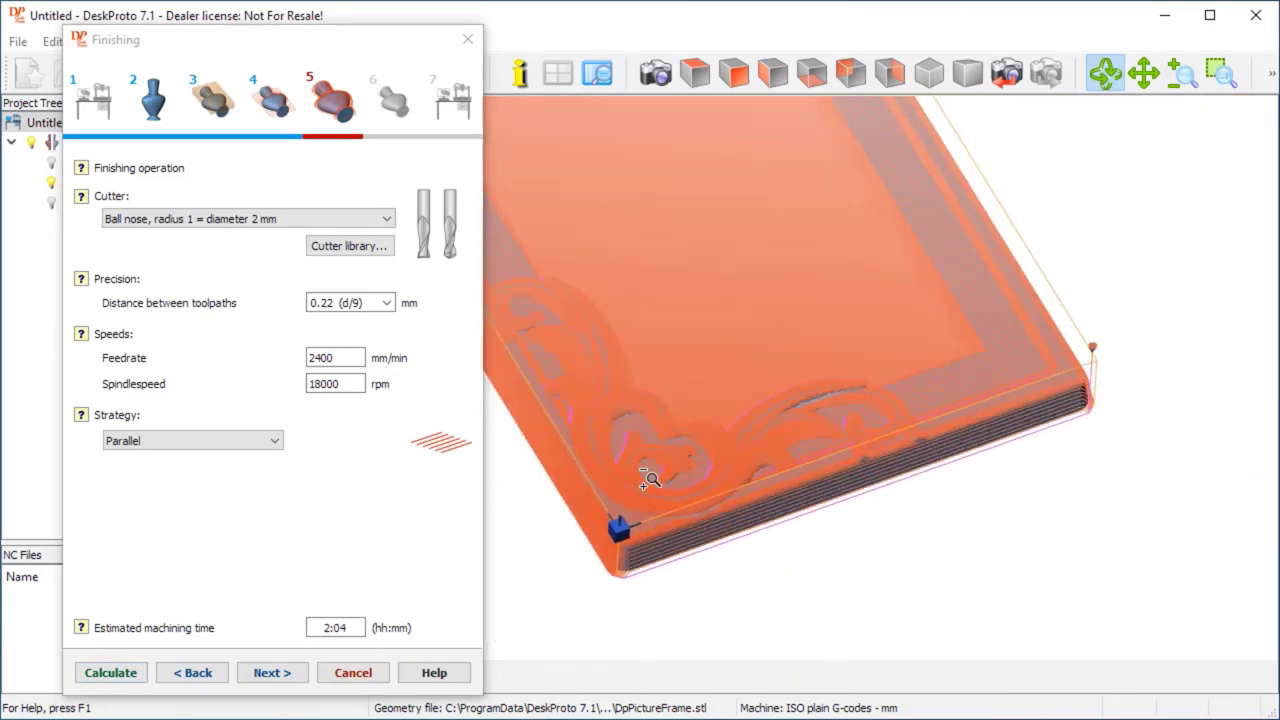
pyautogui.scroll(-3, 760, 350)
pyautogui.moveTo(800, 406); pyautogui.dragTo(724, 268)
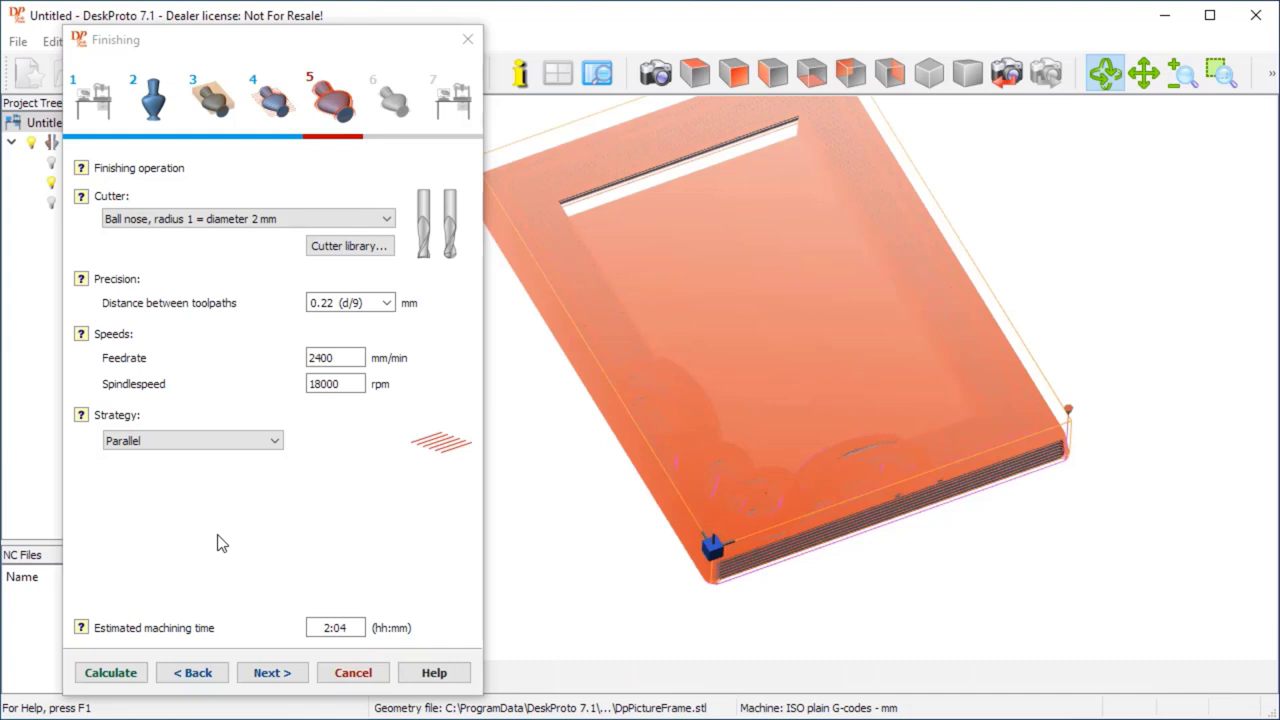
# Calculate the contour-only toolpath around the inner opening and orbit the frame to inspect it
pyautogui.click(272, 673)
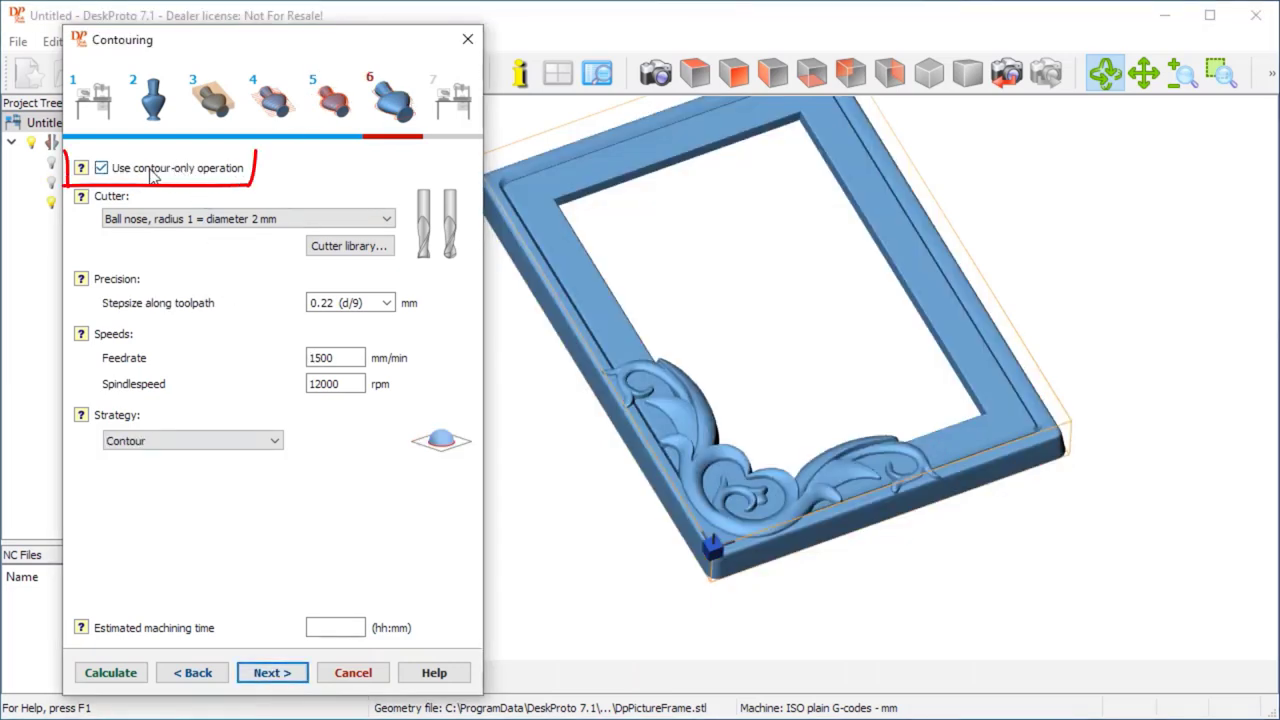
pyautogui.click(111, 675)
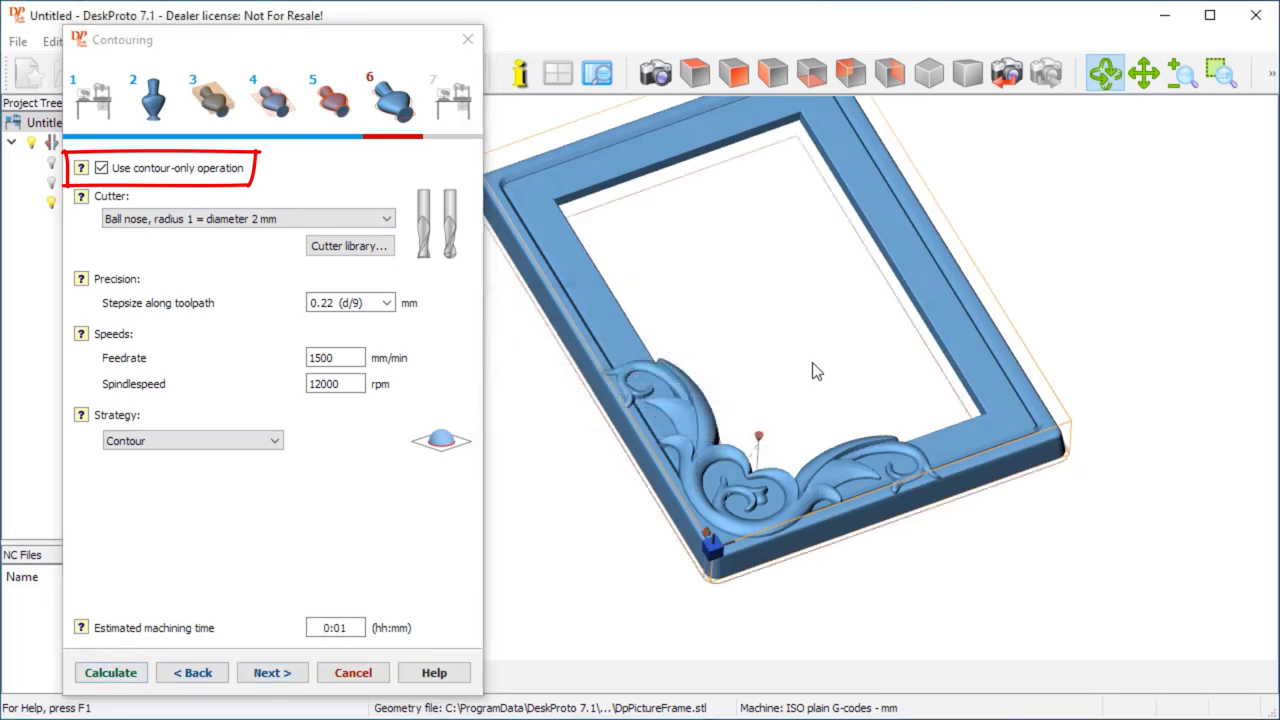
pyautogui.moveTo(815, 365); pyautogui.dragTo(738, 512)
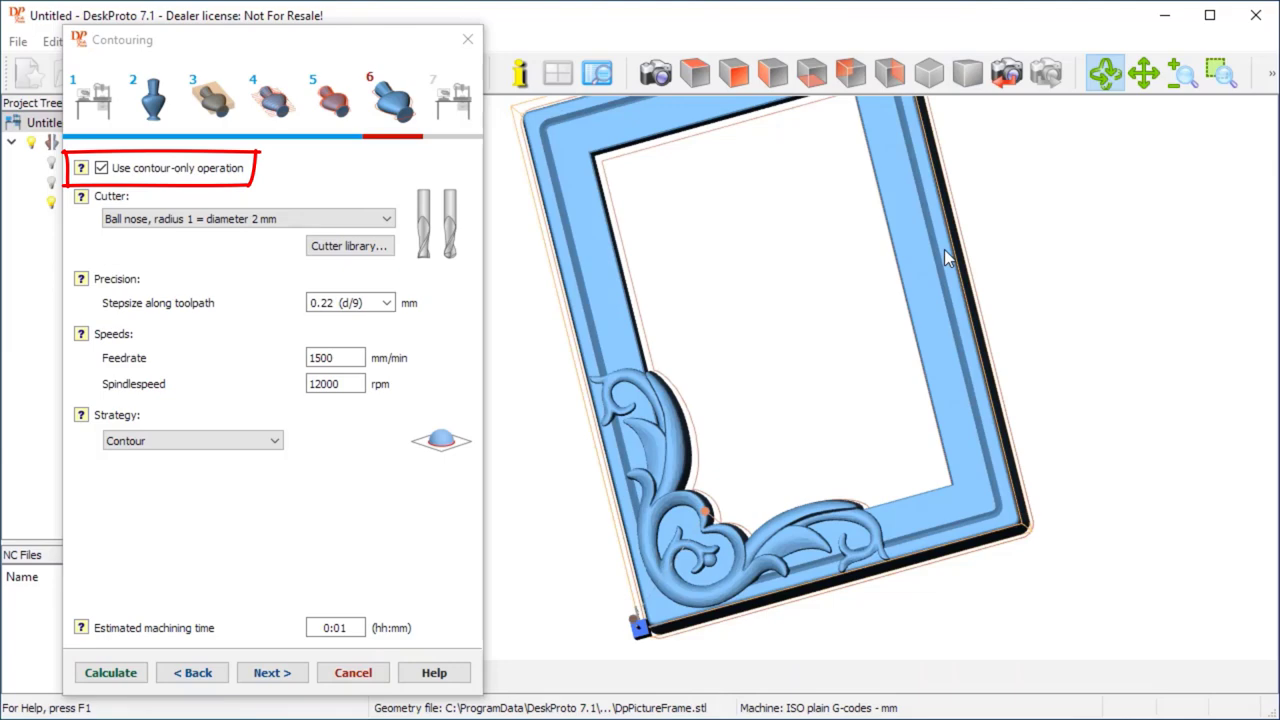
pyautogui.moveTo(899, 433); pyautogui.dragTo(946, 531)
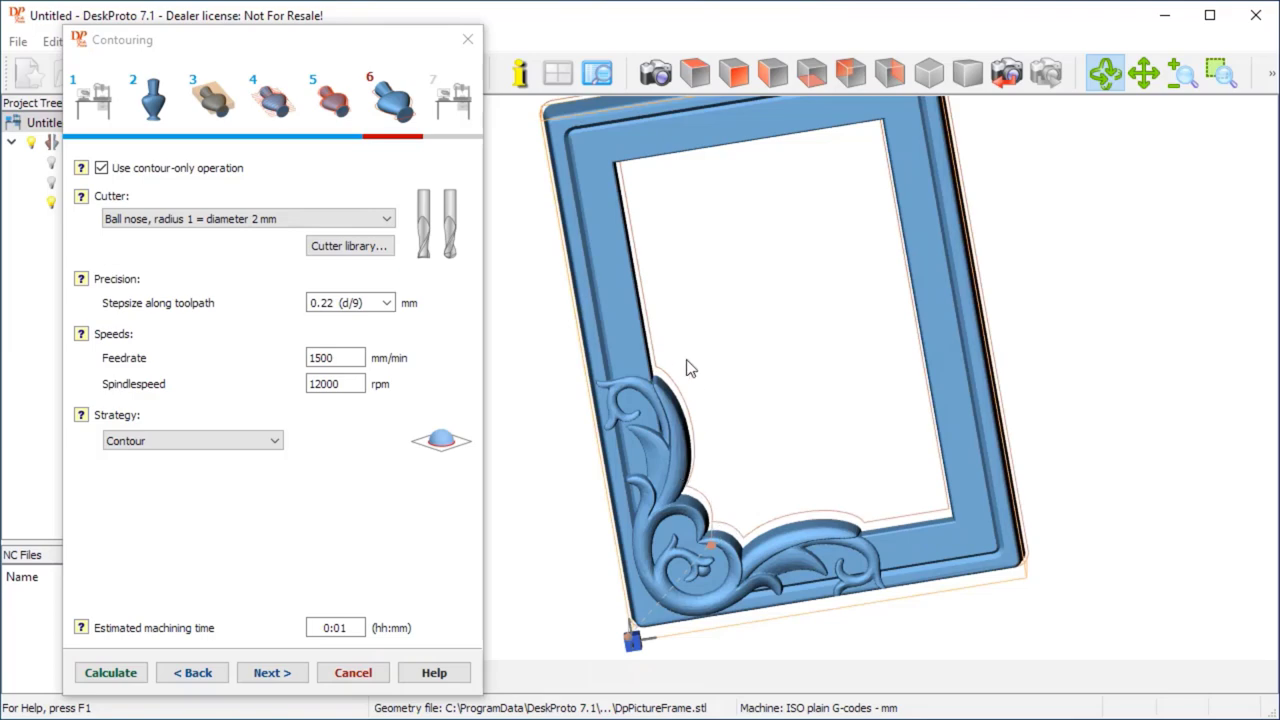
pyautogui.moveTo(760, 489)
pyautogui.mouseDown()
pyautogui.moveTo(766, 349)
pyautogui.moveTo(788, 463)
pyautogui.moveTo(845, 383)
pyautogui.mouseUp()
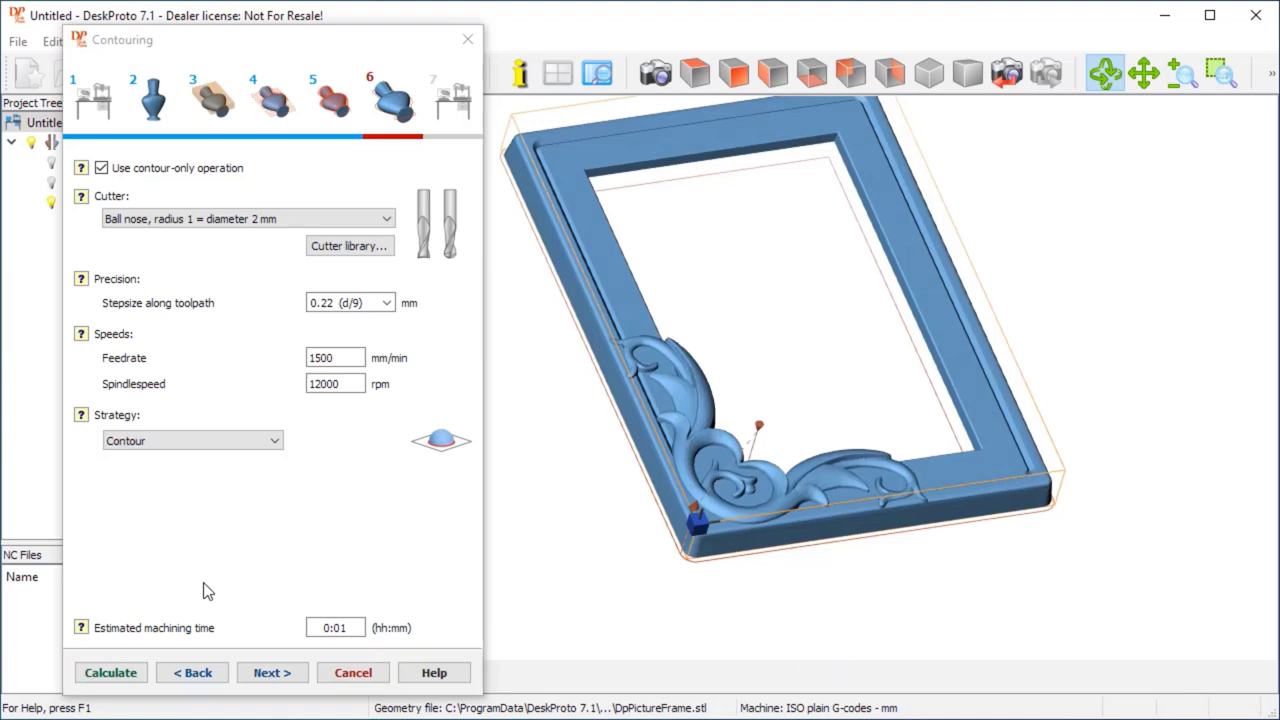
# Simulate the machined frame on the Send to Machine step, zoom to inspect, then hide the simulation
pyautogui.click(268, 676)
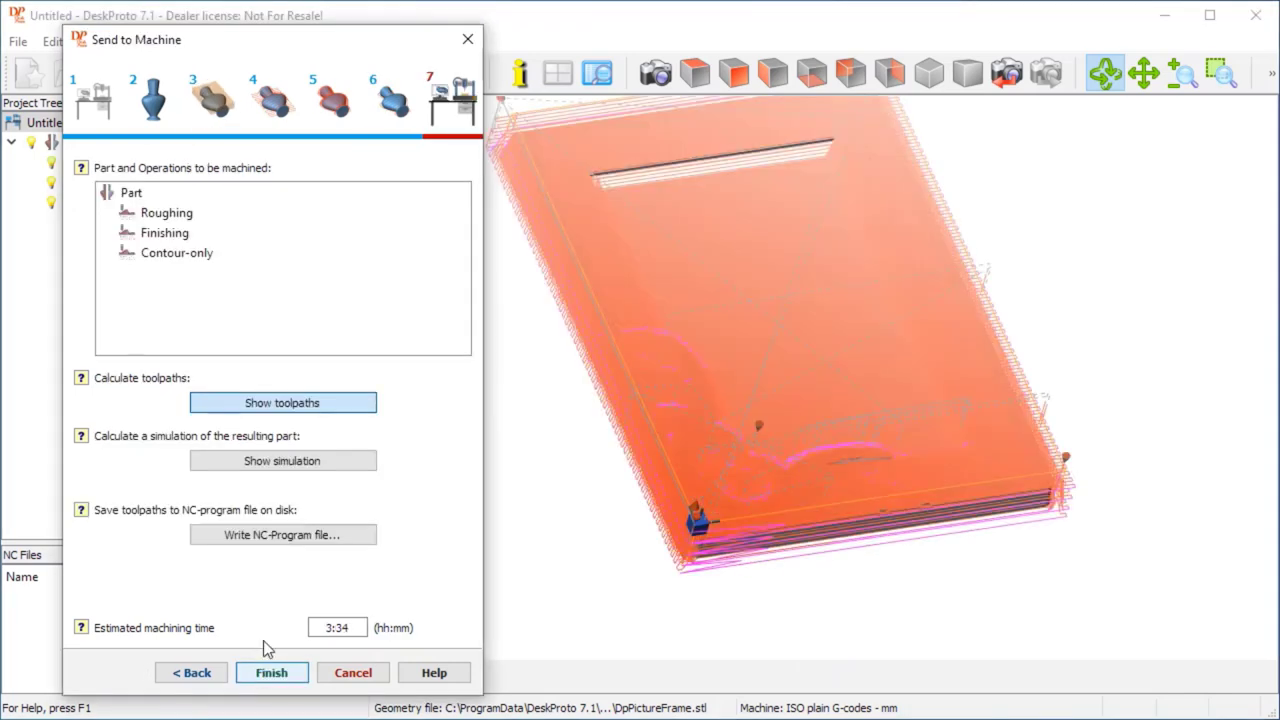
pyautogui.click(270, 461)
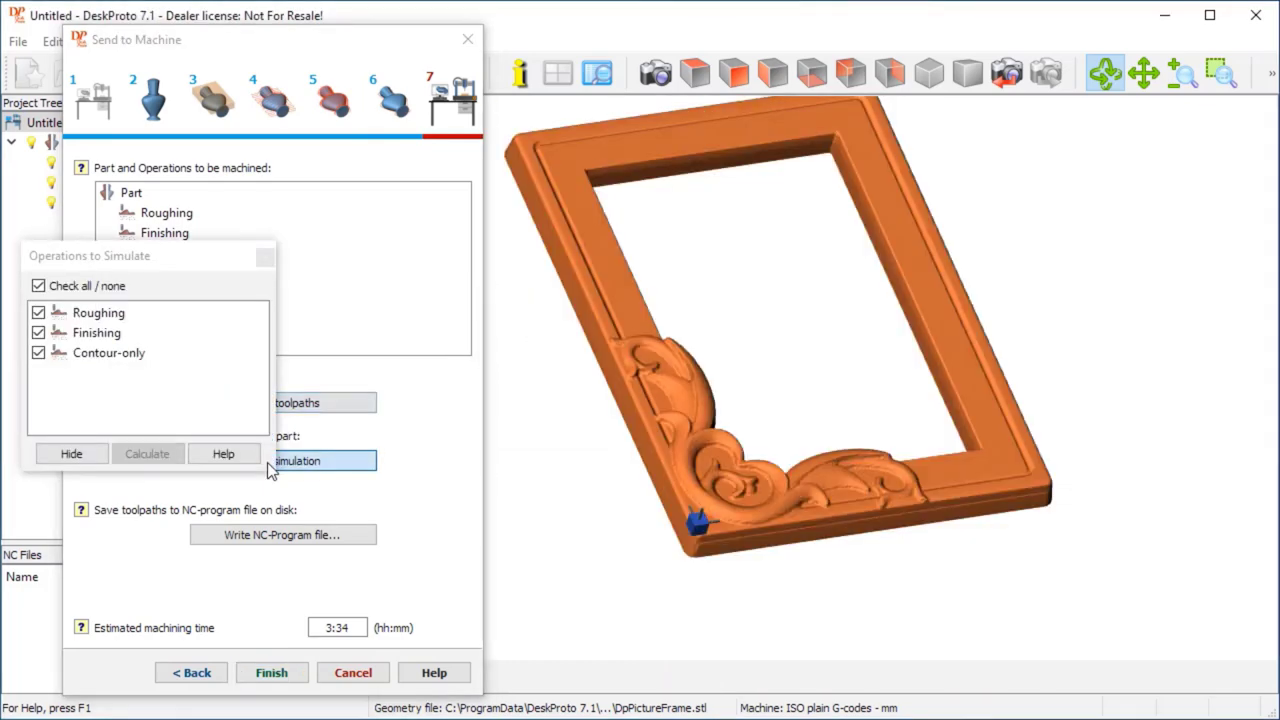
pyautogui.scroll(5, 740, 488)
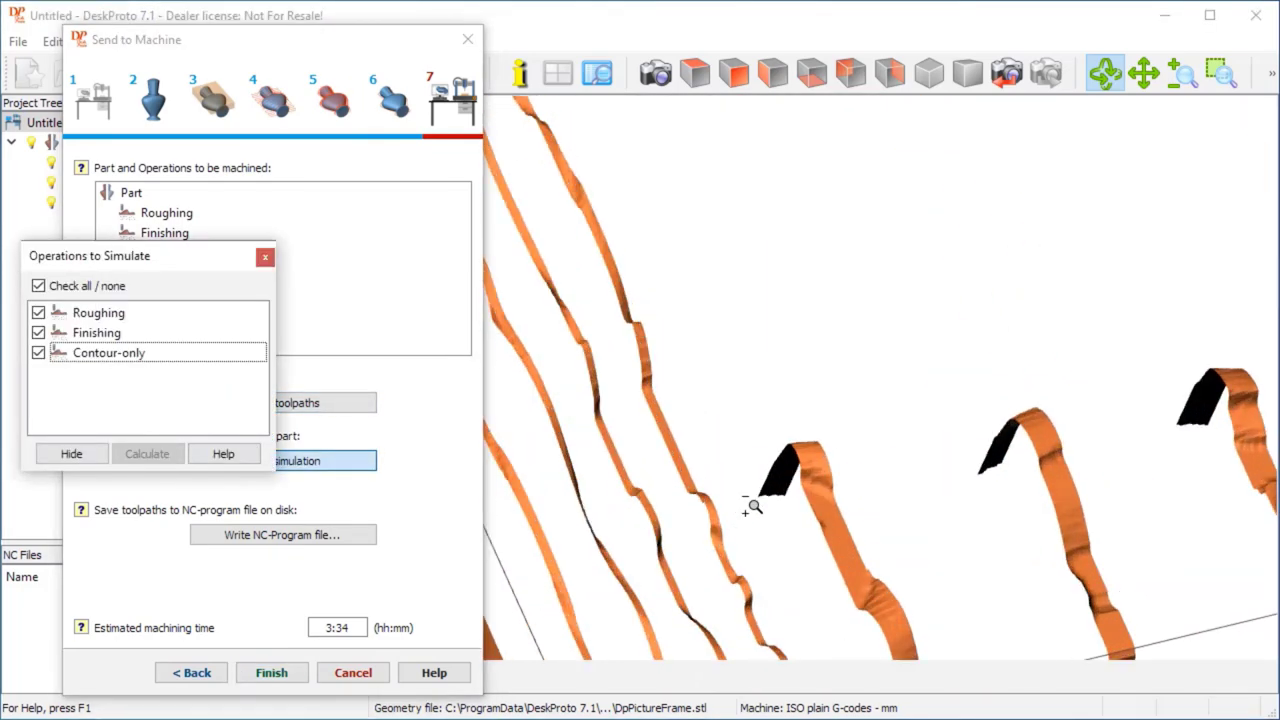
pyautogui.scroll(-5, 730, 561)
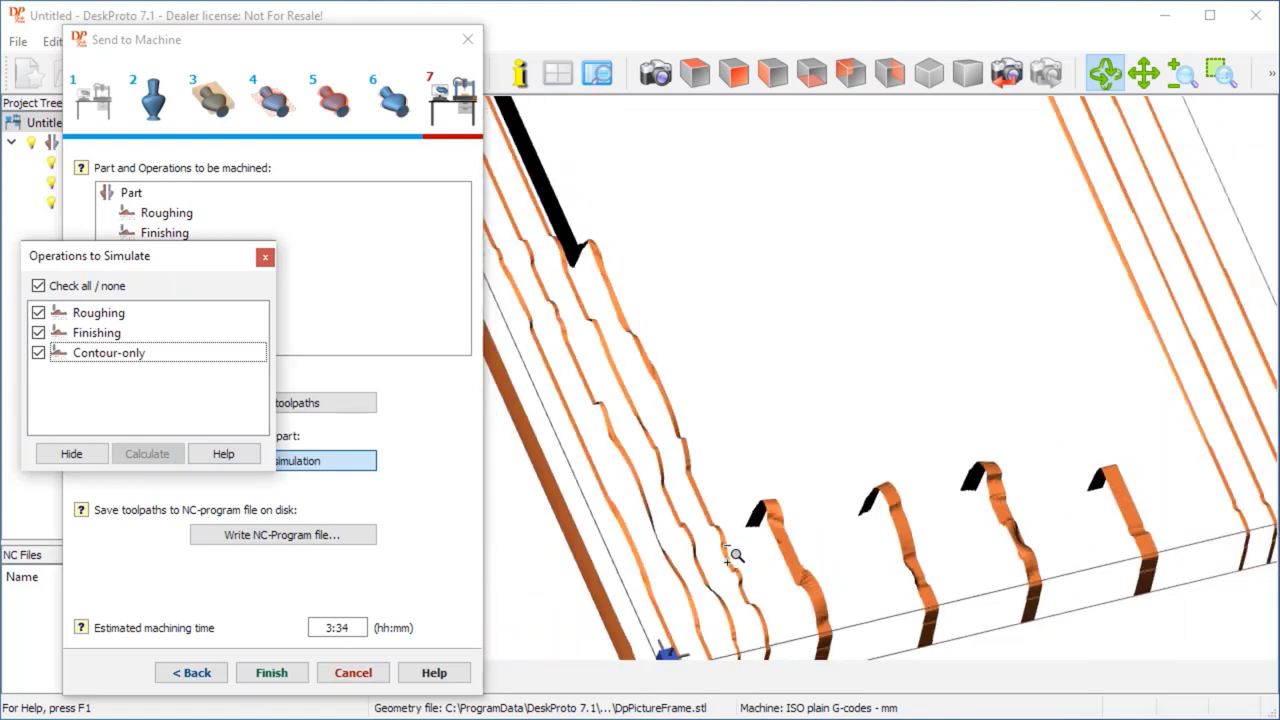
pyautogui.scroll(-3, 770, 563)
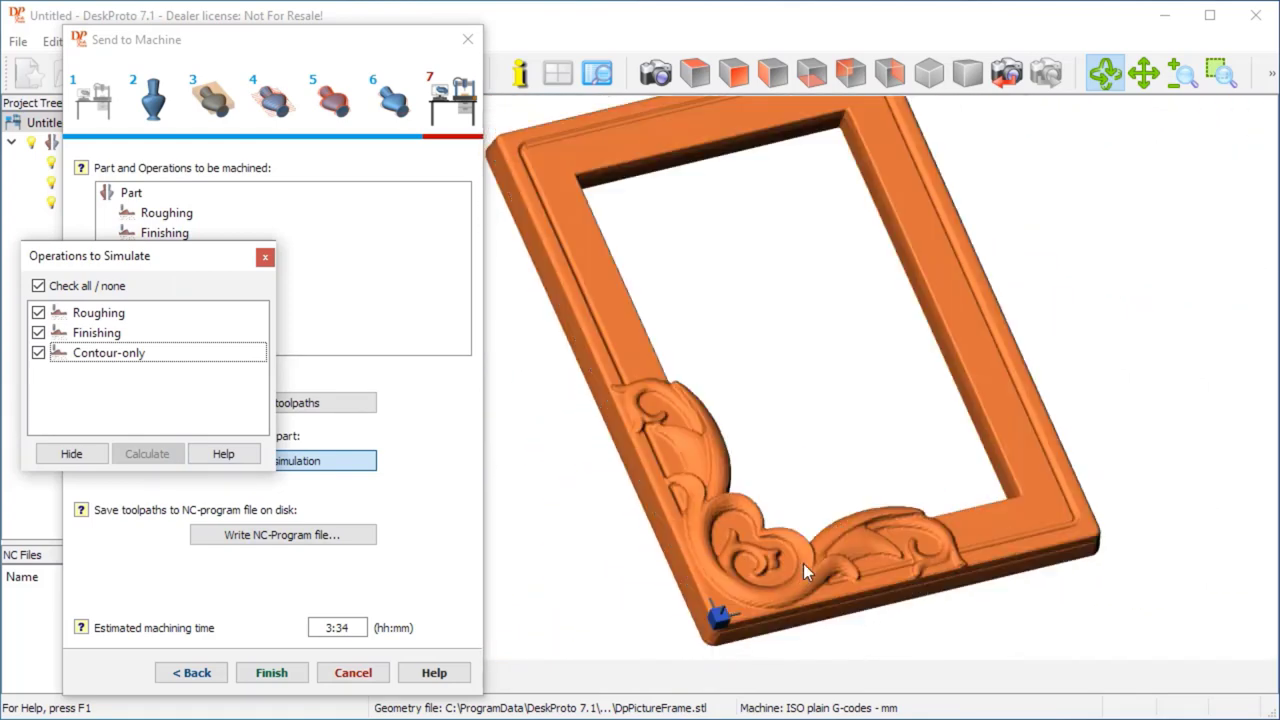
pyautogui.click(88, 455)
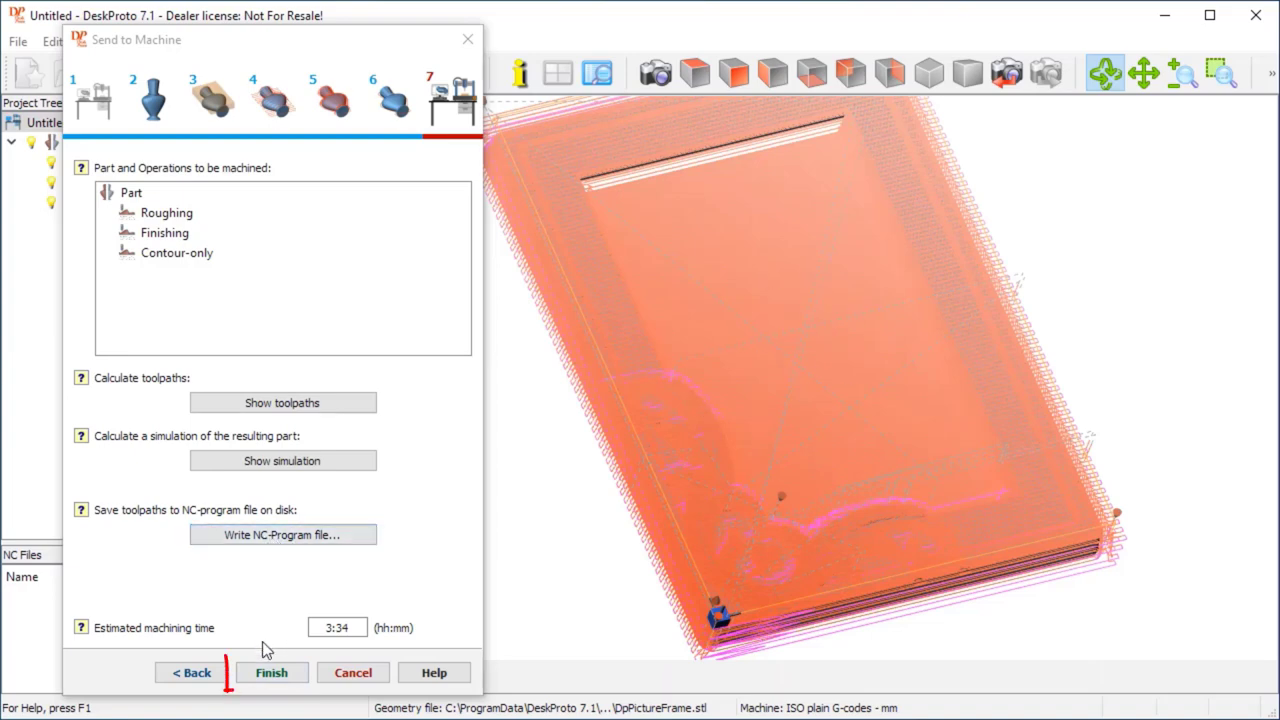
# Finish the wizard and hide the Roughing, Finishing and Contour-only toolpaths
pyautogui.click(271, 673)
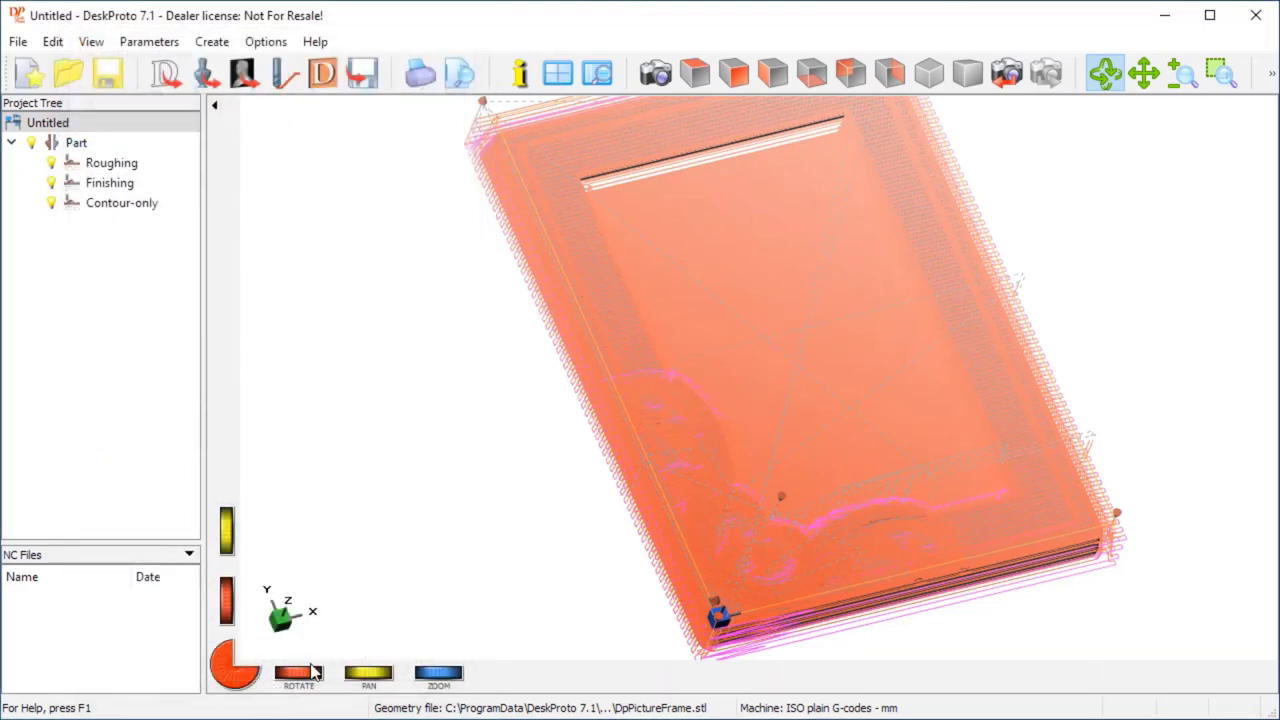
pyautogui.moveTo(819, 471); pyautogui.dragTo(843, 417)
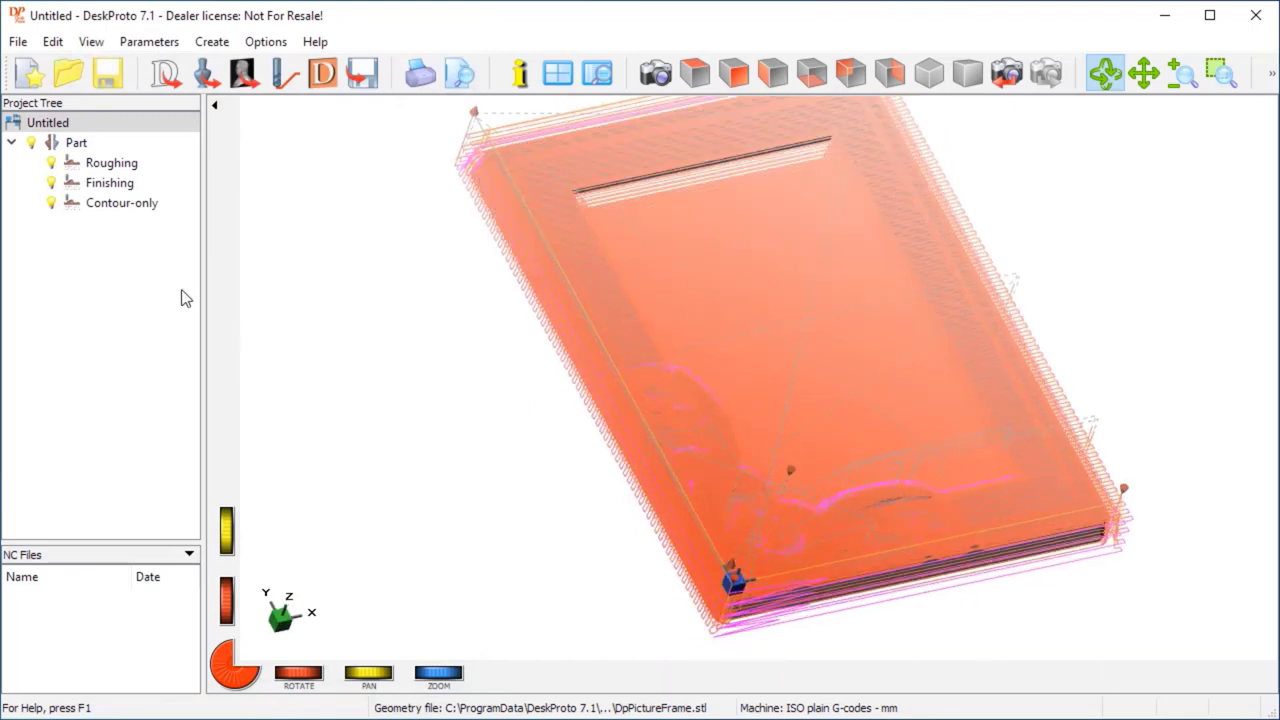
pyautogui.click(51, 163)
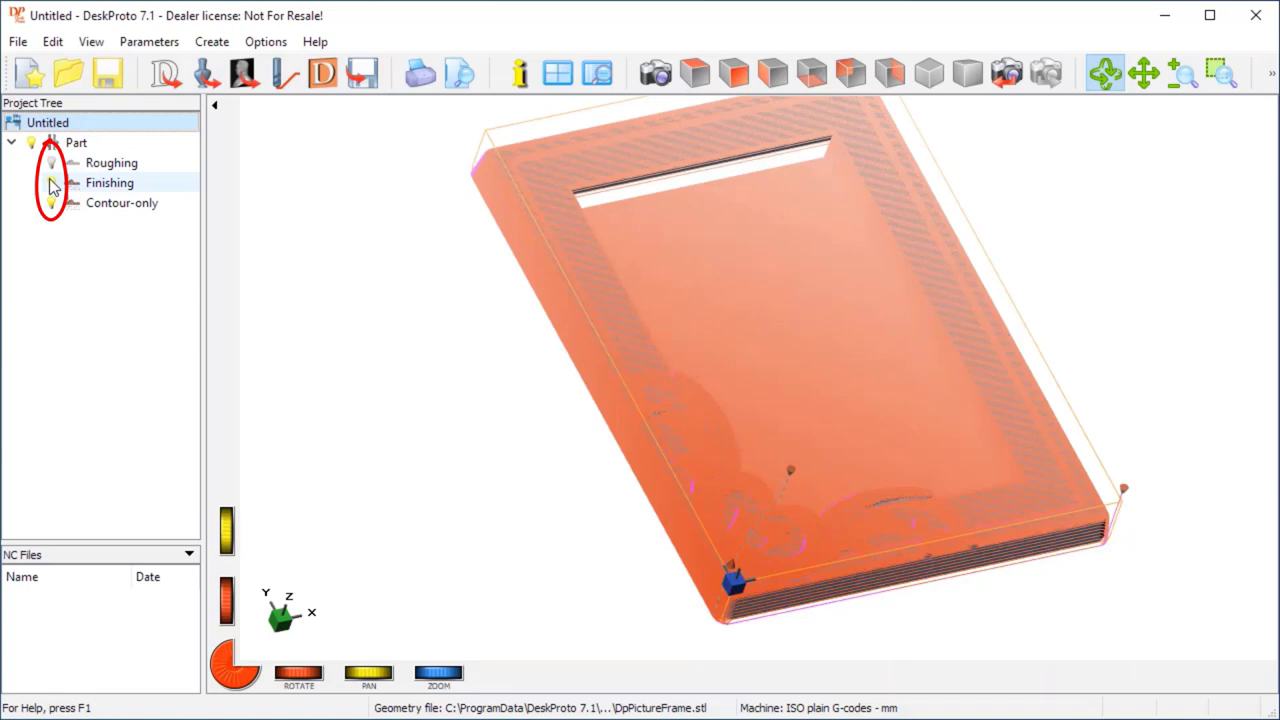
pyautogui.click(51, 183)
pyautogui.click(51, 203)
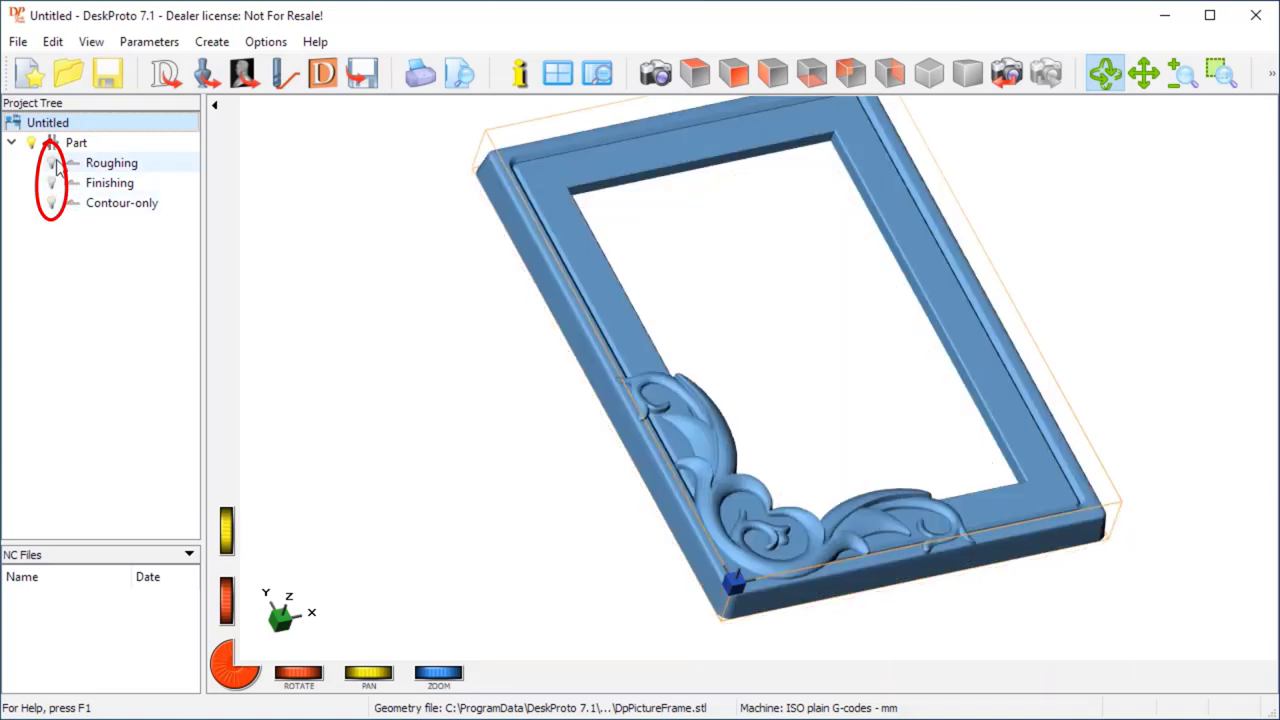
# Toggle each operation's toolpath display, leaving only the Finishing toolpaths visible
pyautogui.click(52, 164)
pyautogui.click(52, 164)
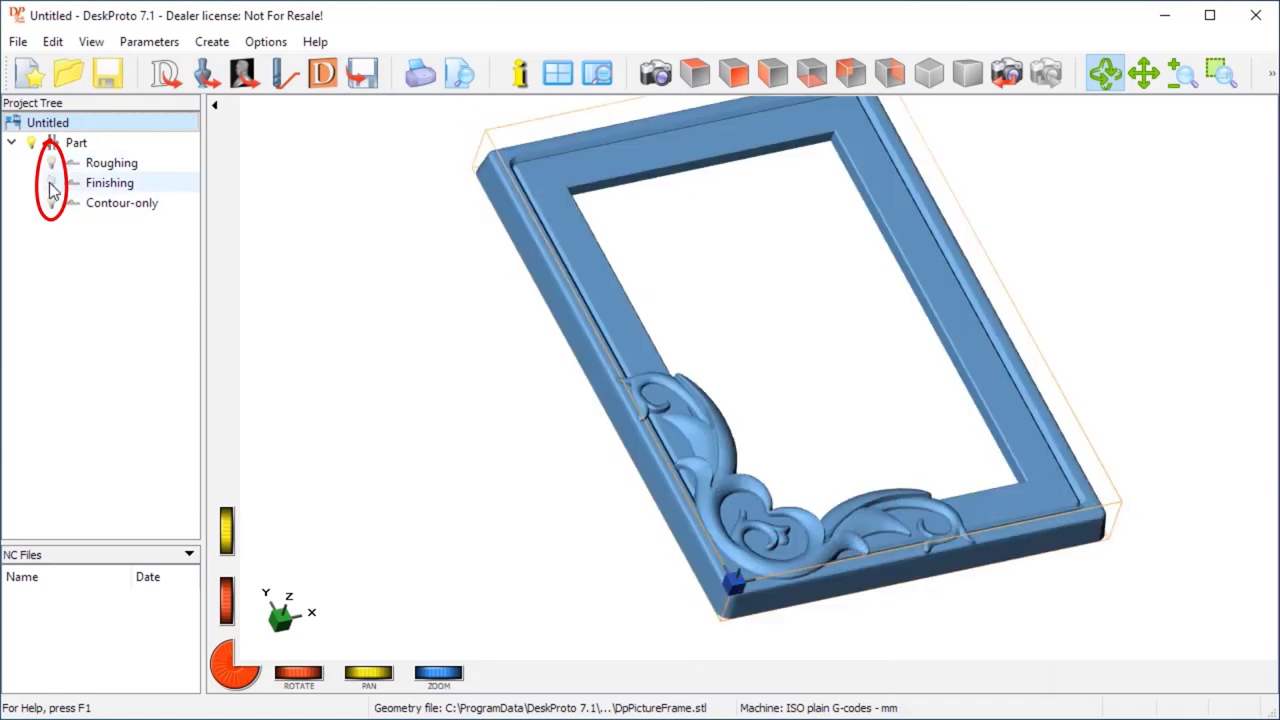
pyautogui.click(51, 184)
pyautogui.click(51, 184)
pyautogui.click(51, 203)
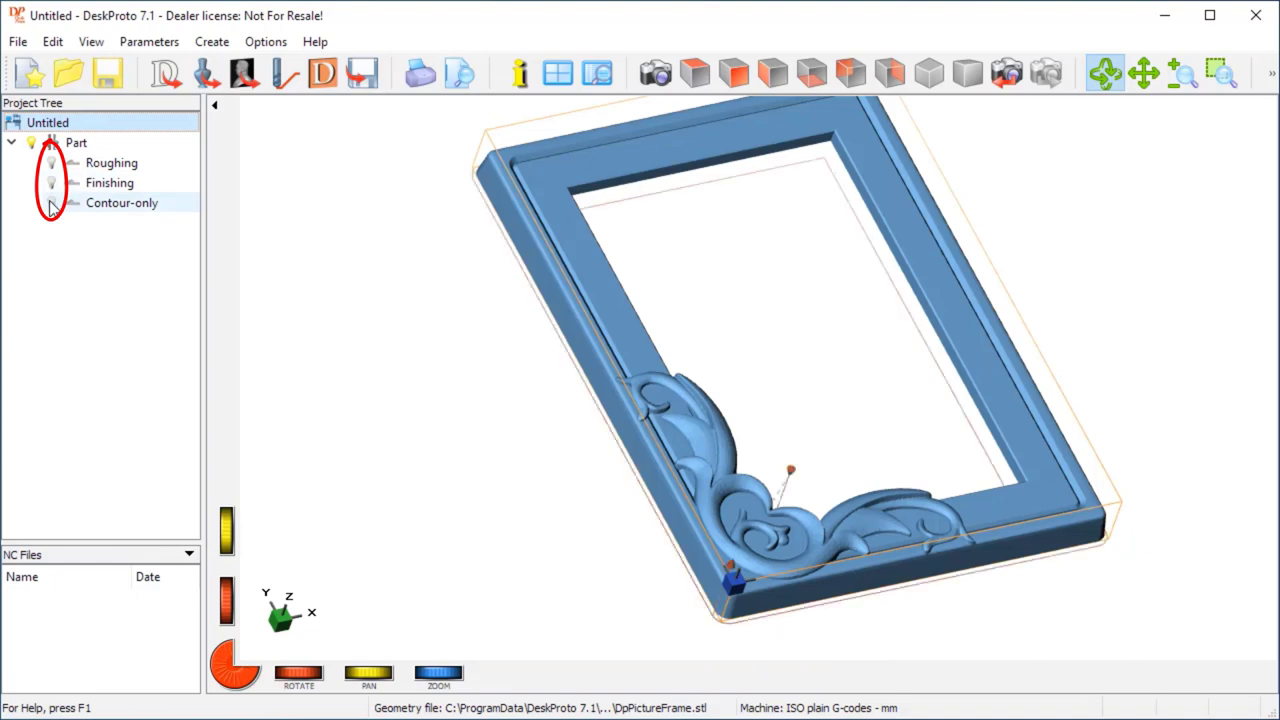
pyautogui.click(51, 203)
pyautogui.click(51, 183)
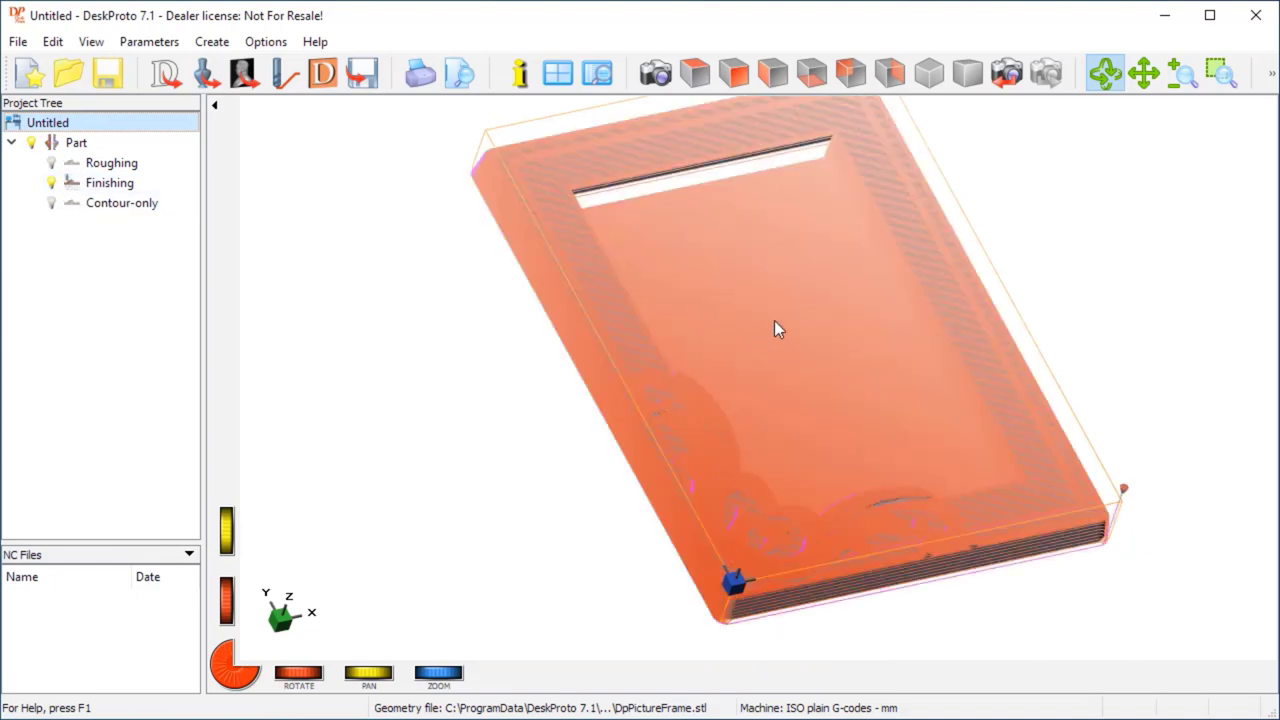
# Uncheck 'Ignore enclosed ambient' for Finishing and accept both warnings to recalculate the toolpath
pyautogui.doubleClick(127, 188)
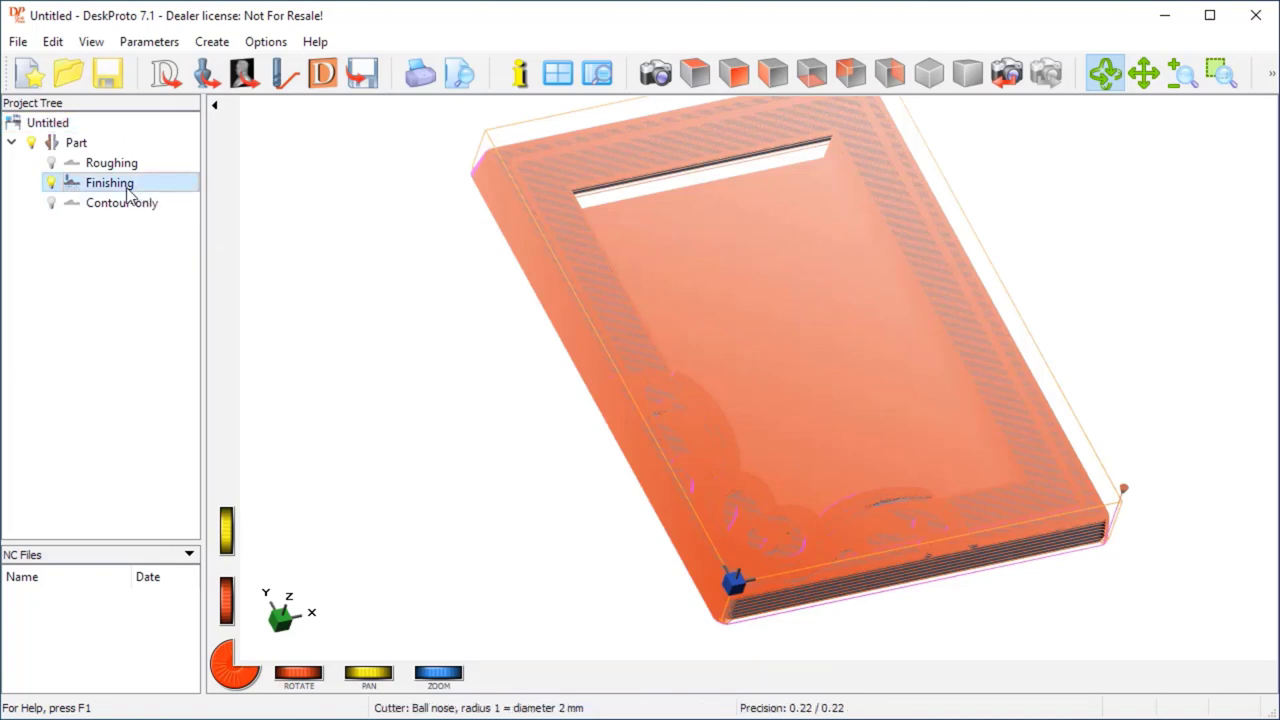
pyautogui.moveTo(475, 150); pyautogui.dragTo(351, 181)
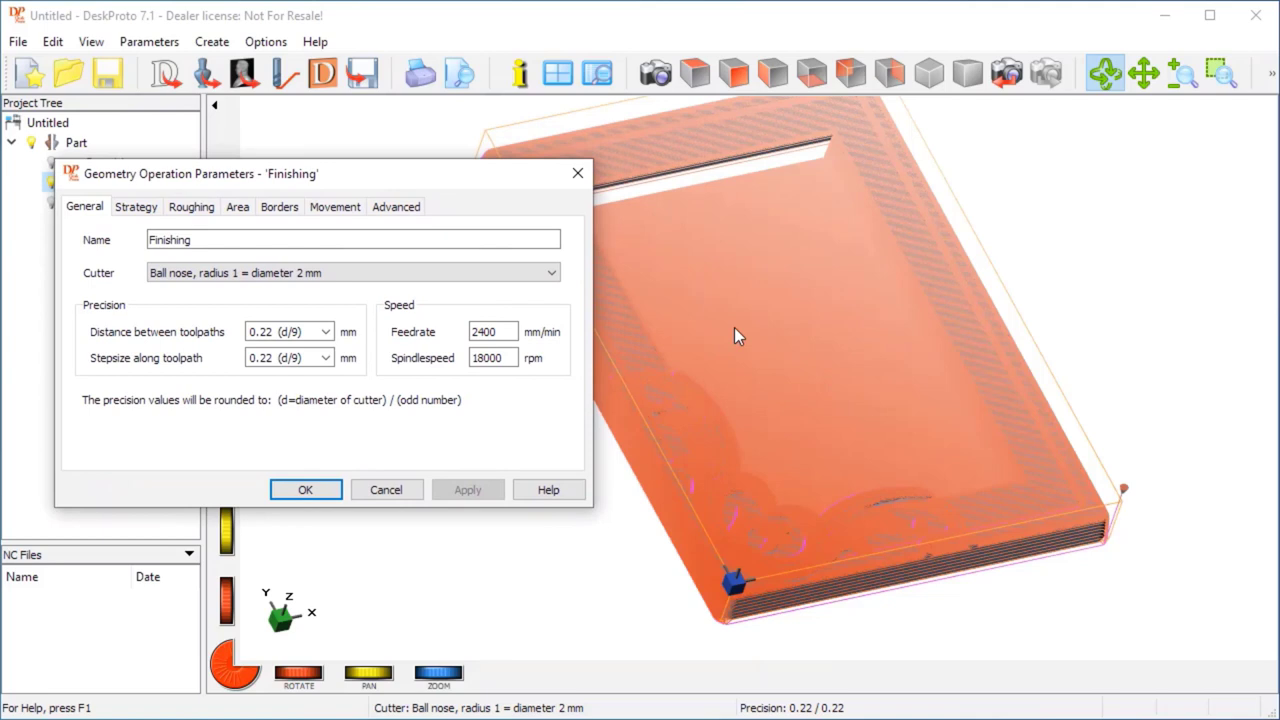
pyautogui.click(398, 208)
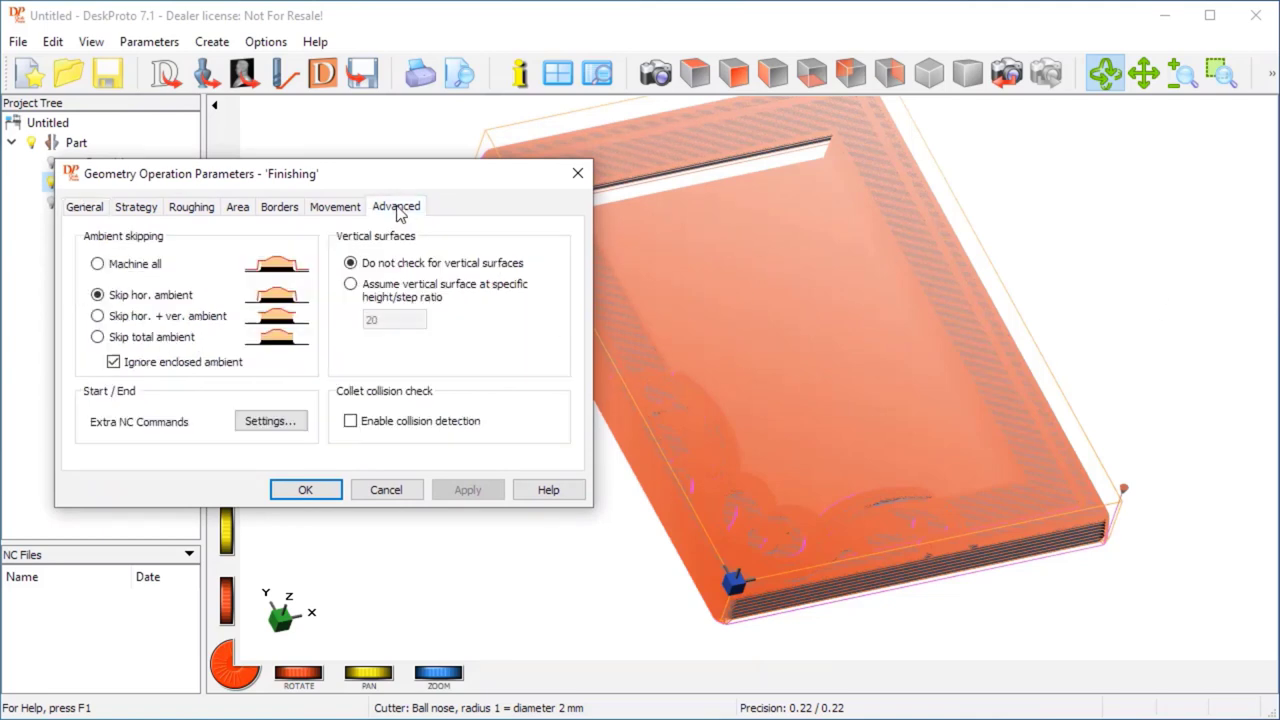
pyautogui.click(84, 210)
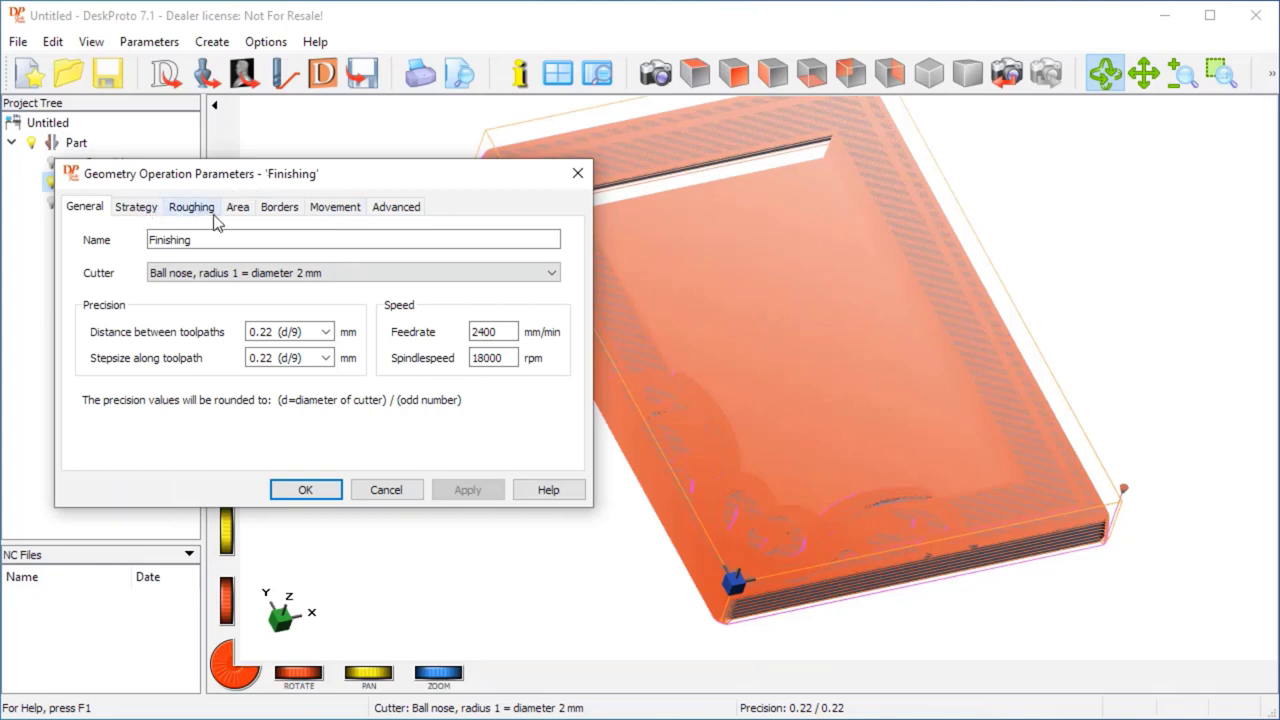
pyautogui.click(394, 210)
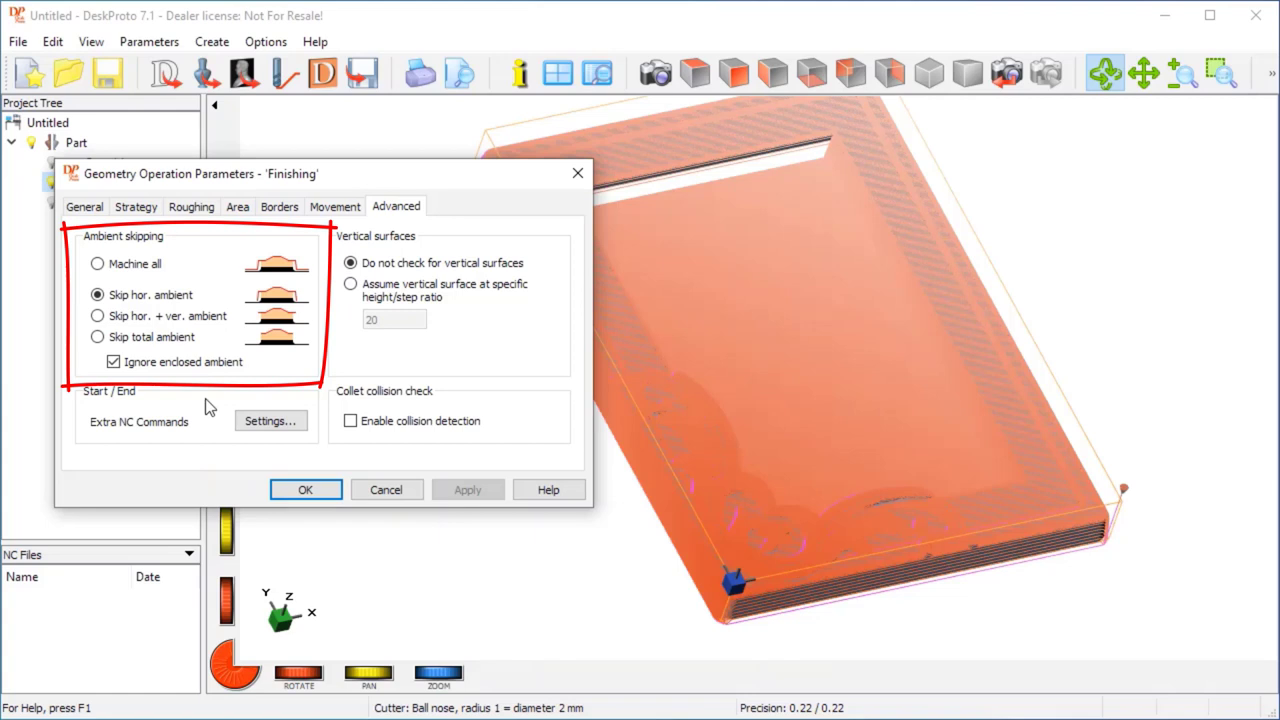
pyautogui.click(114, 363)
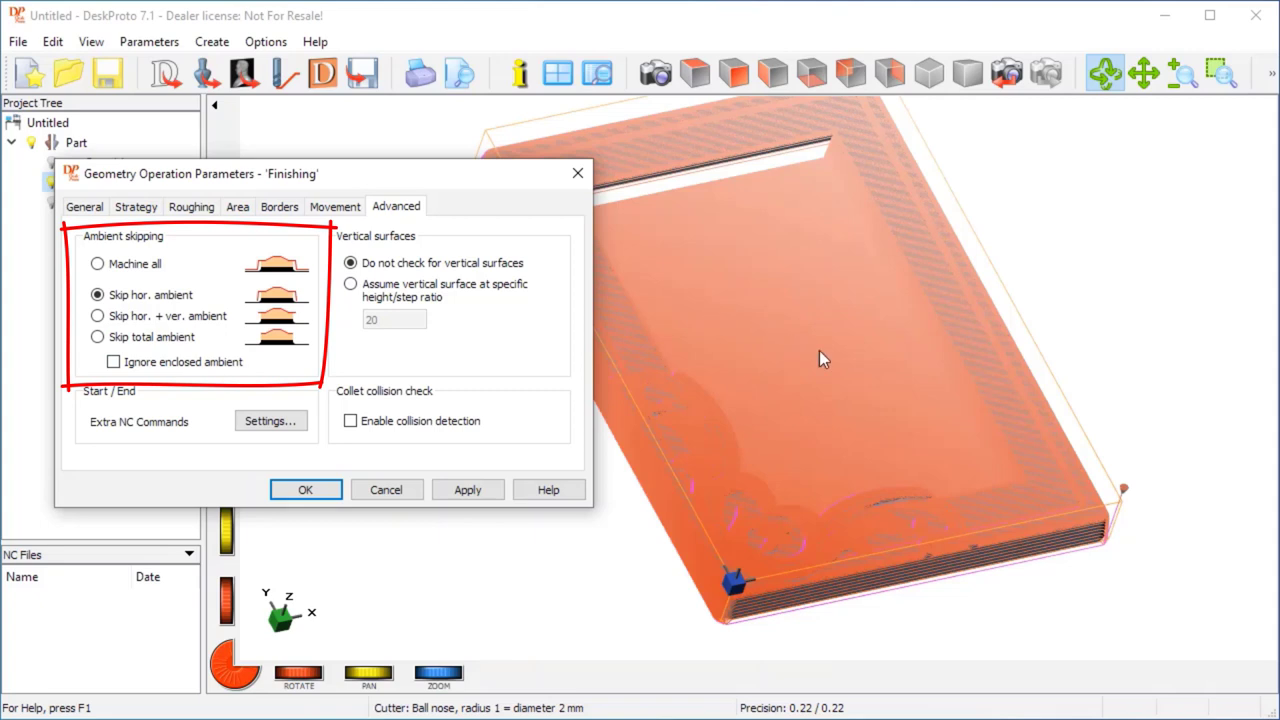
pyautogui.click(318, 491)
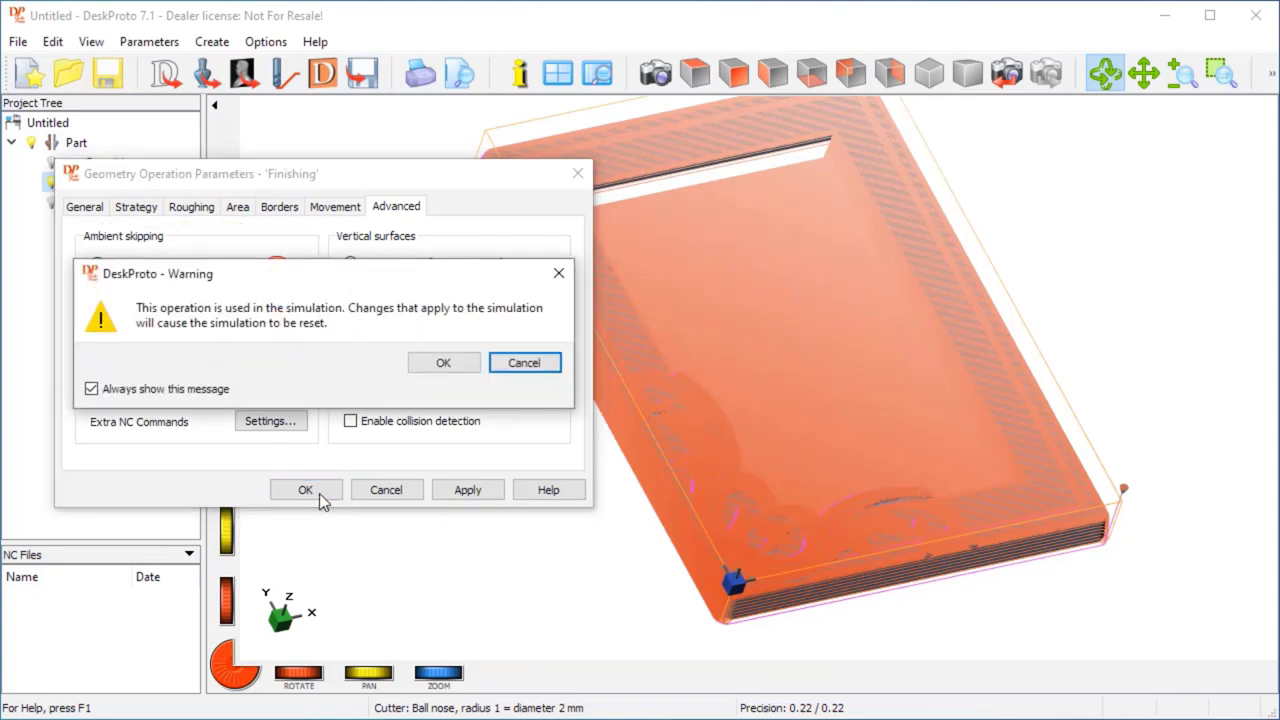
pyautogui.click(444, 364)
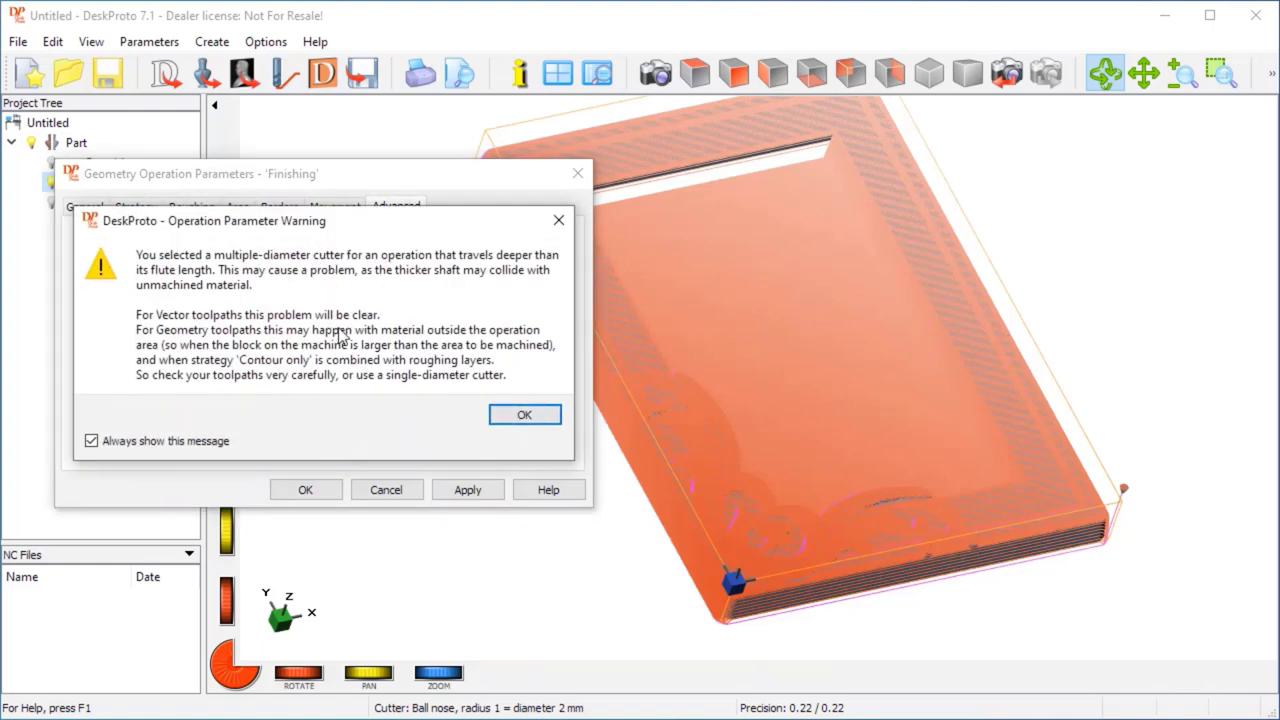
pyautogui.click(508, 422)
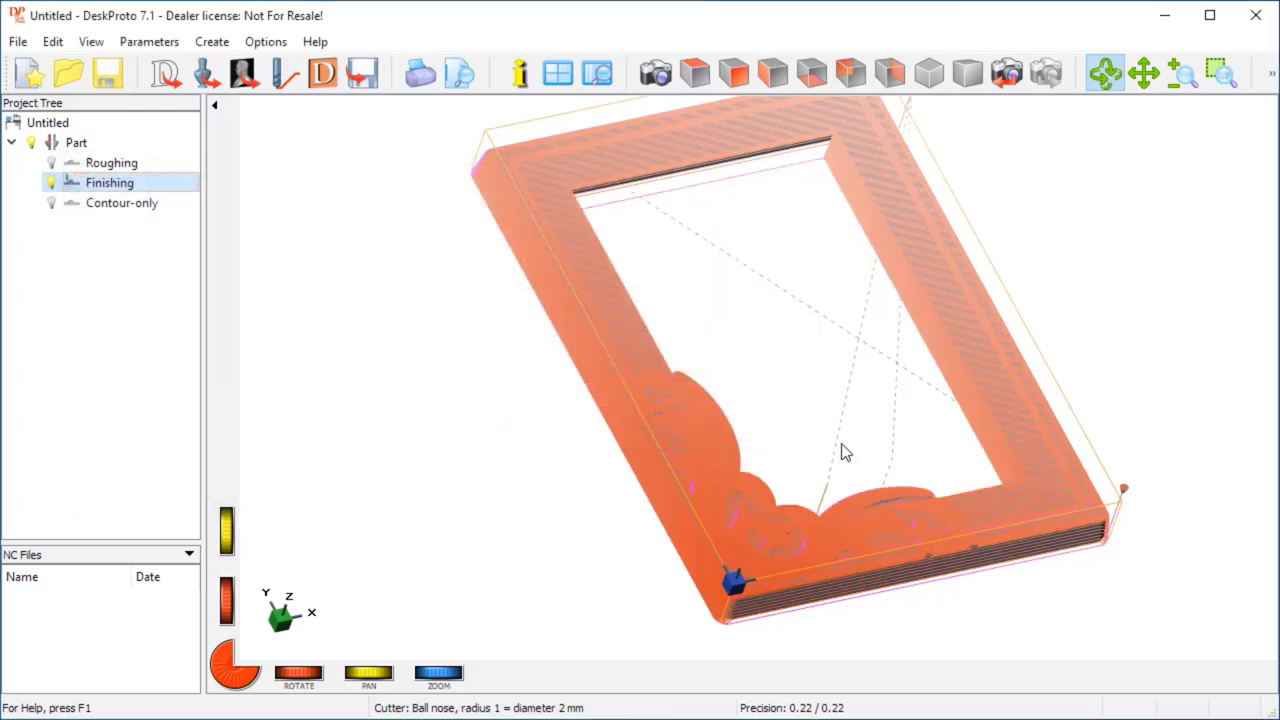
pyautogui.moveTo(894, 409); pyautogui.dragTo(896, 341)
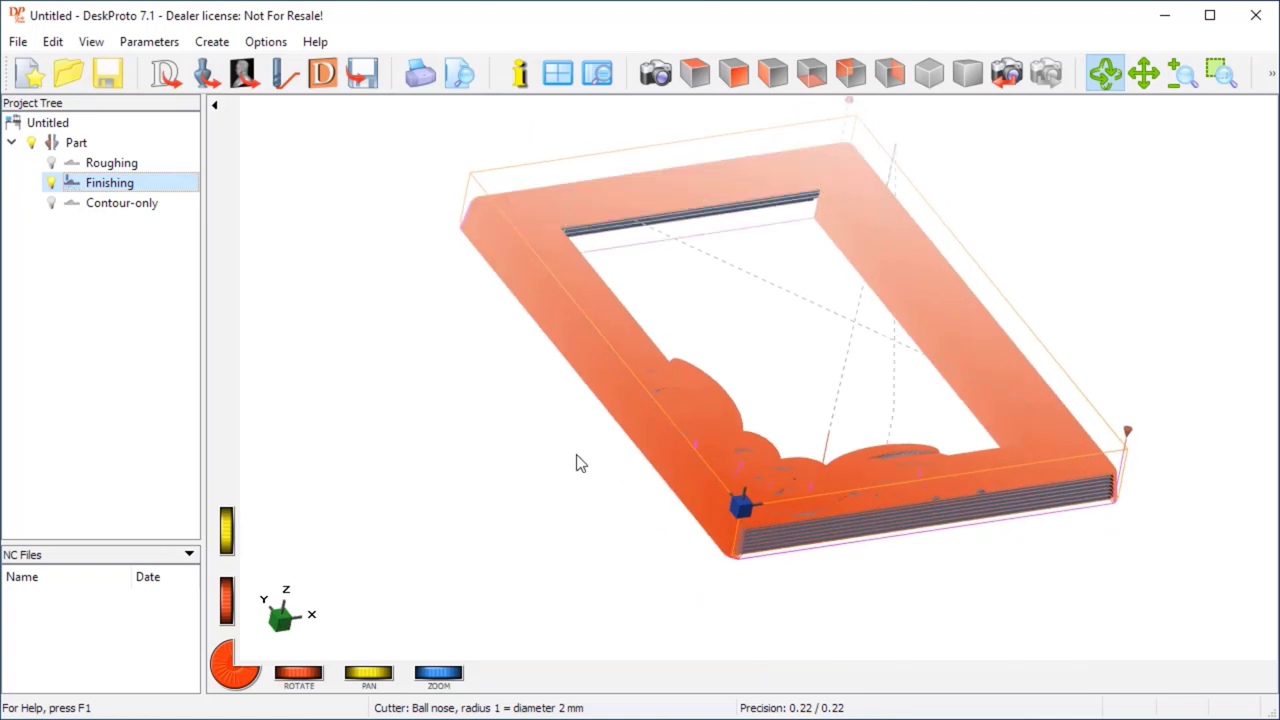
pyautogui.moveTo(581, 463); pyautogui.dragTo(537, 534)
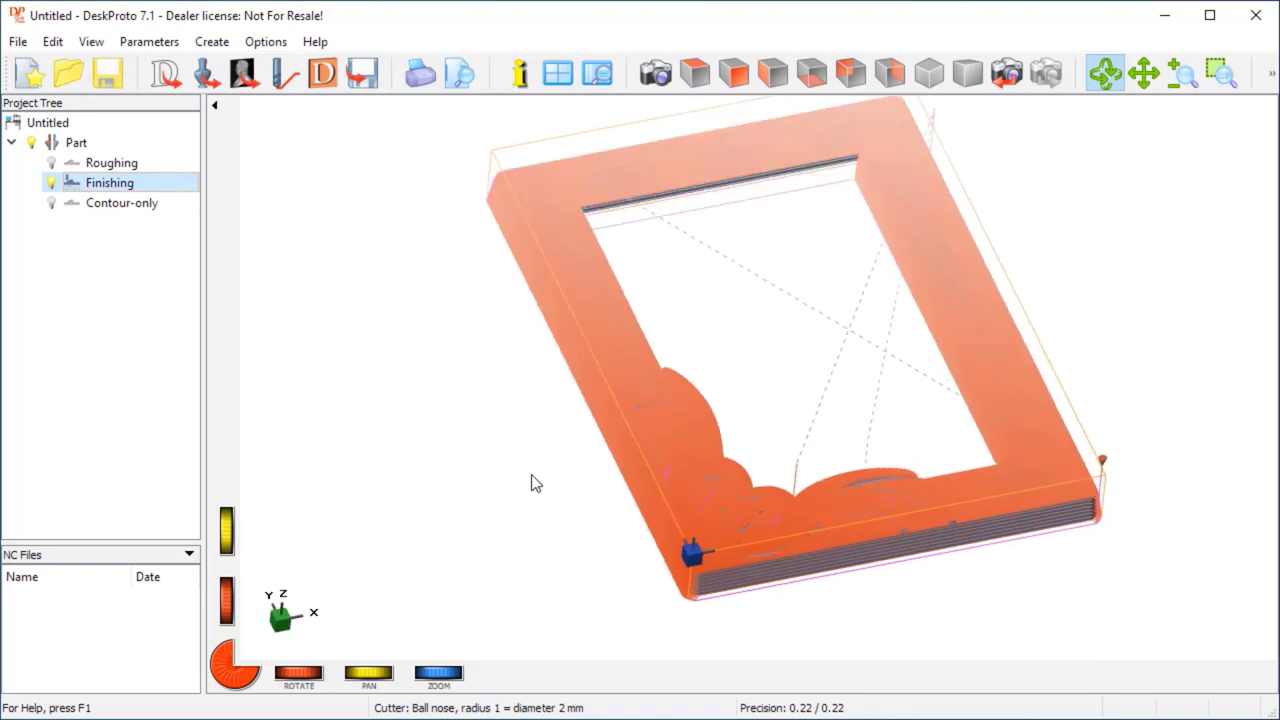
pyautogui.moveTo(817, 337); pyautogui.dragTo(743, 374)
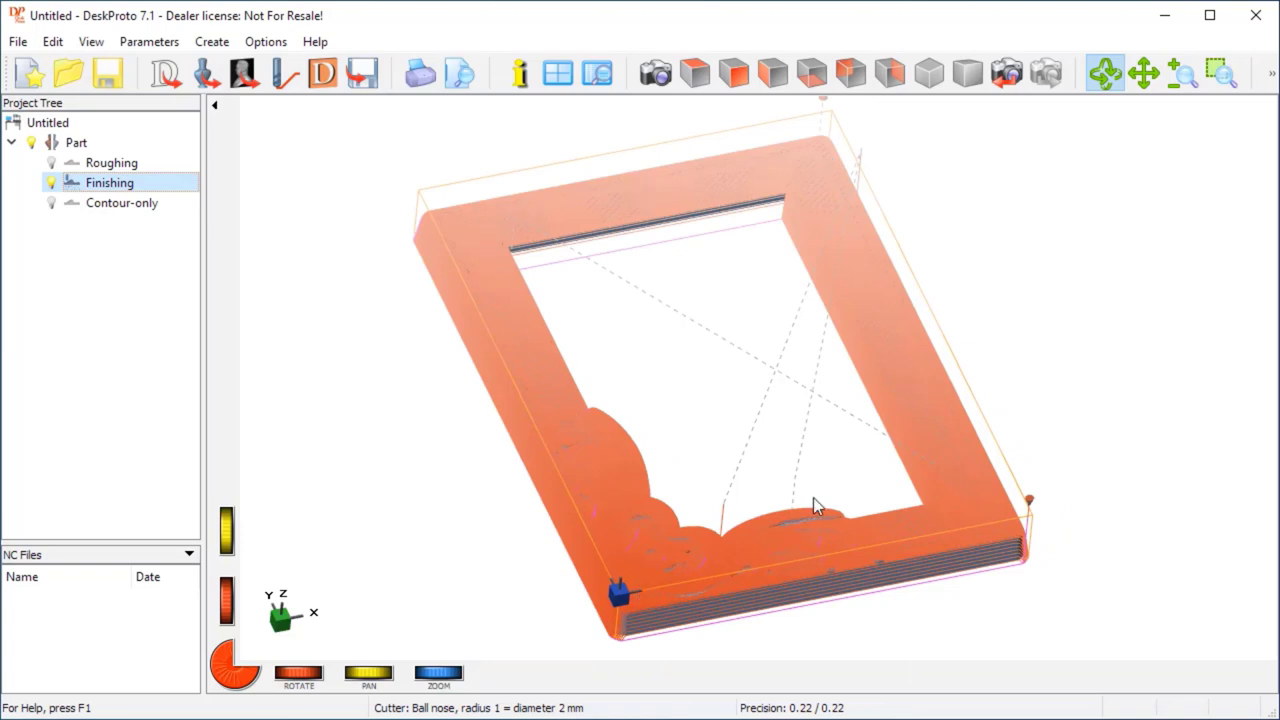
pyautogui.moveTo(815, 507); pyautogui.dragTo(829, 449)
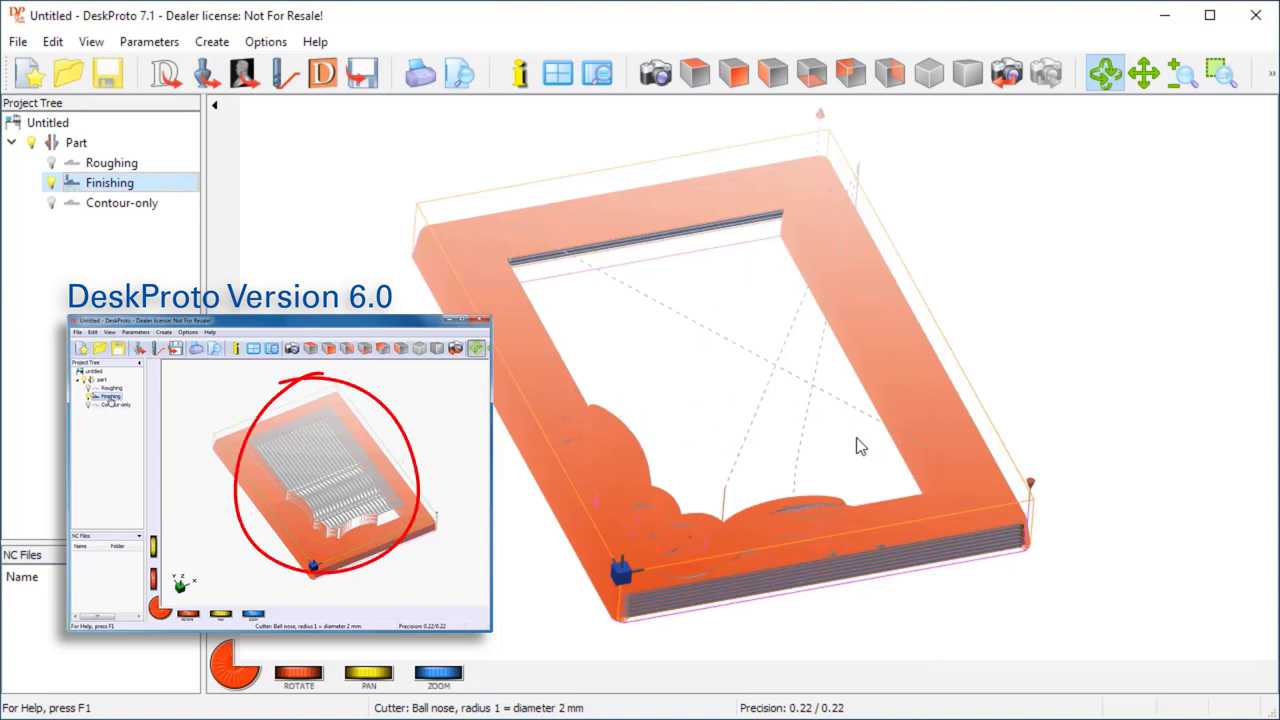
pyautogui.moveTo(837, 443); pyautogui.dragTo(843, 425)
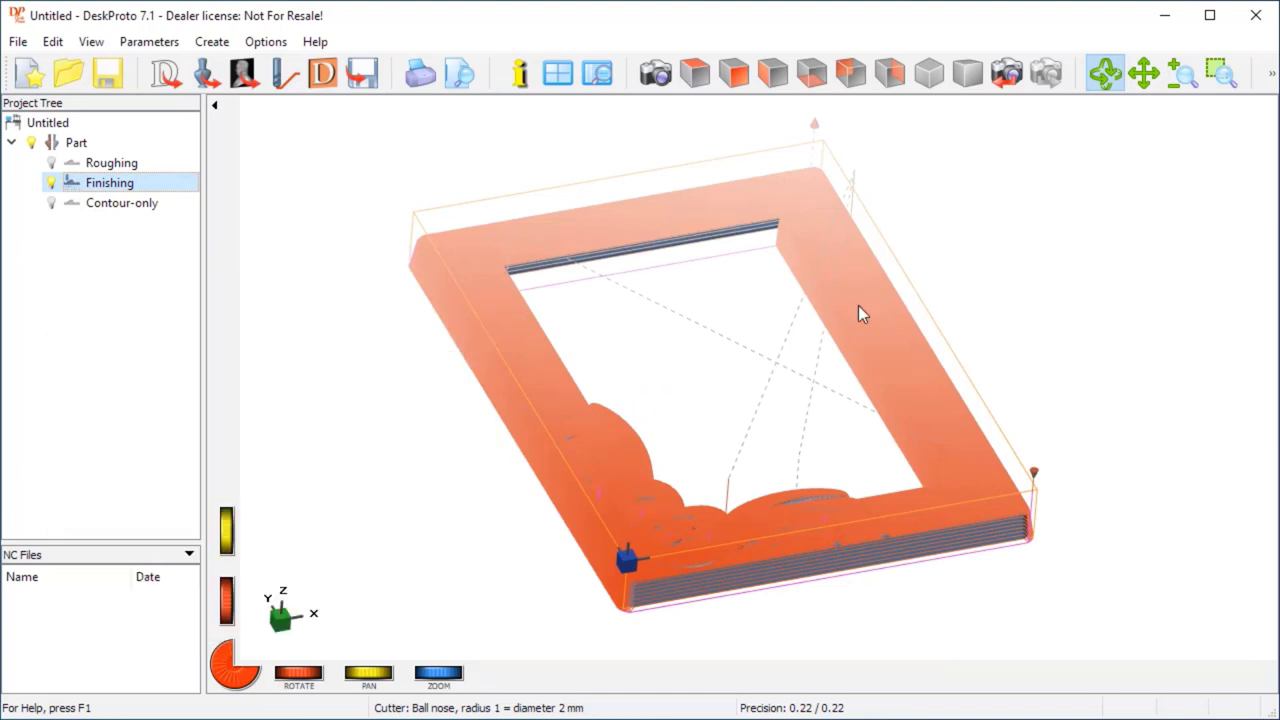
# Switch Finishing to the Radial strategy, turn off the repeating cutter warning, and recalculate
pyautogui.doubleClick(106, 186)
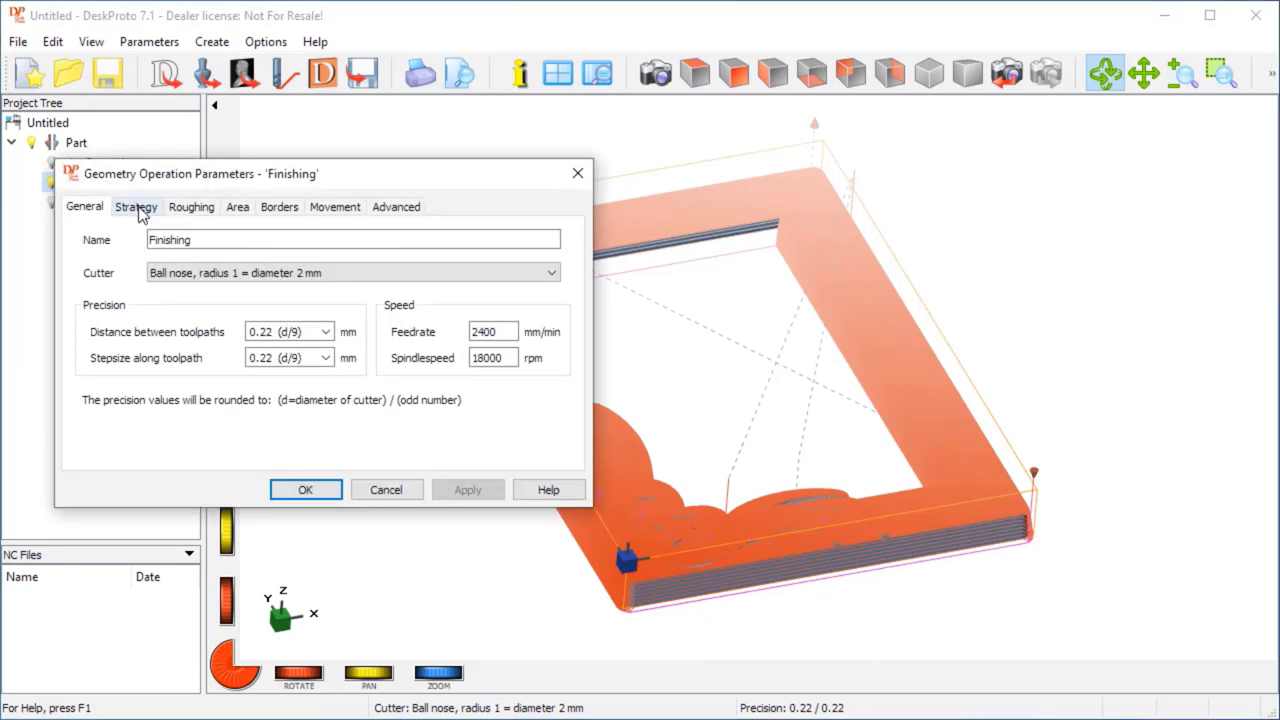
pyautogui.click(139, 208)
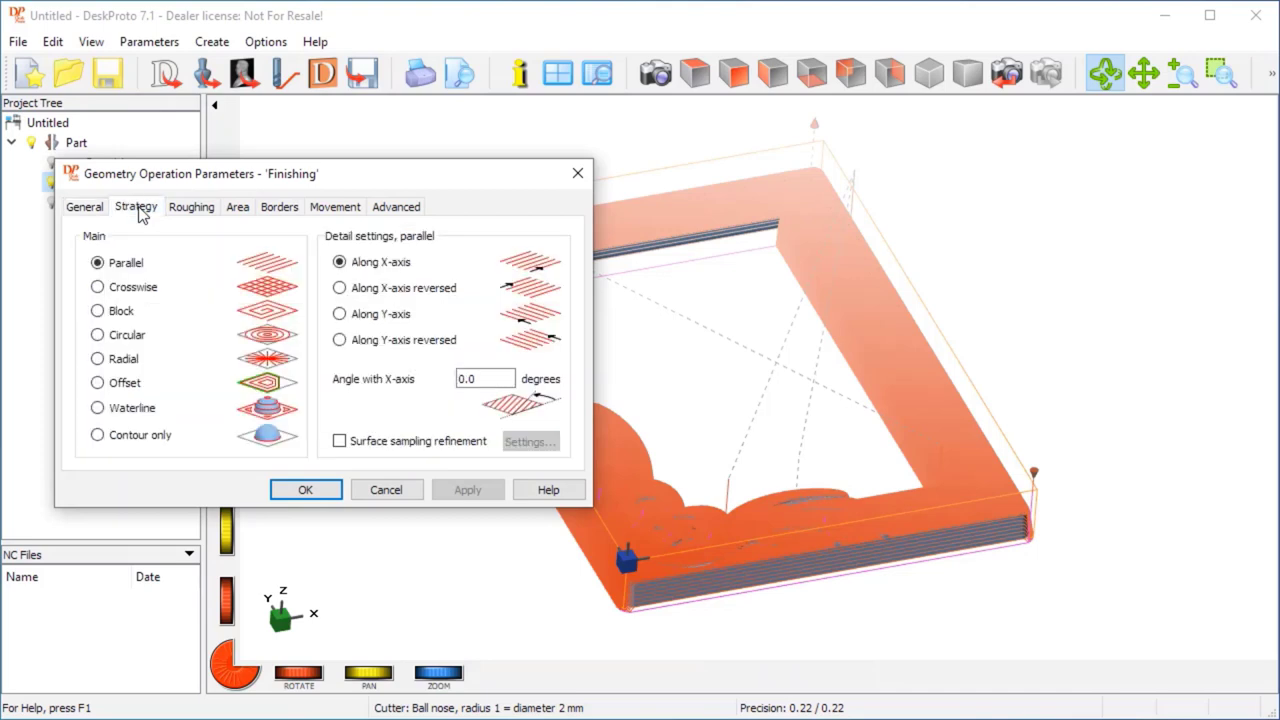
pyautogui.click(100, 362)
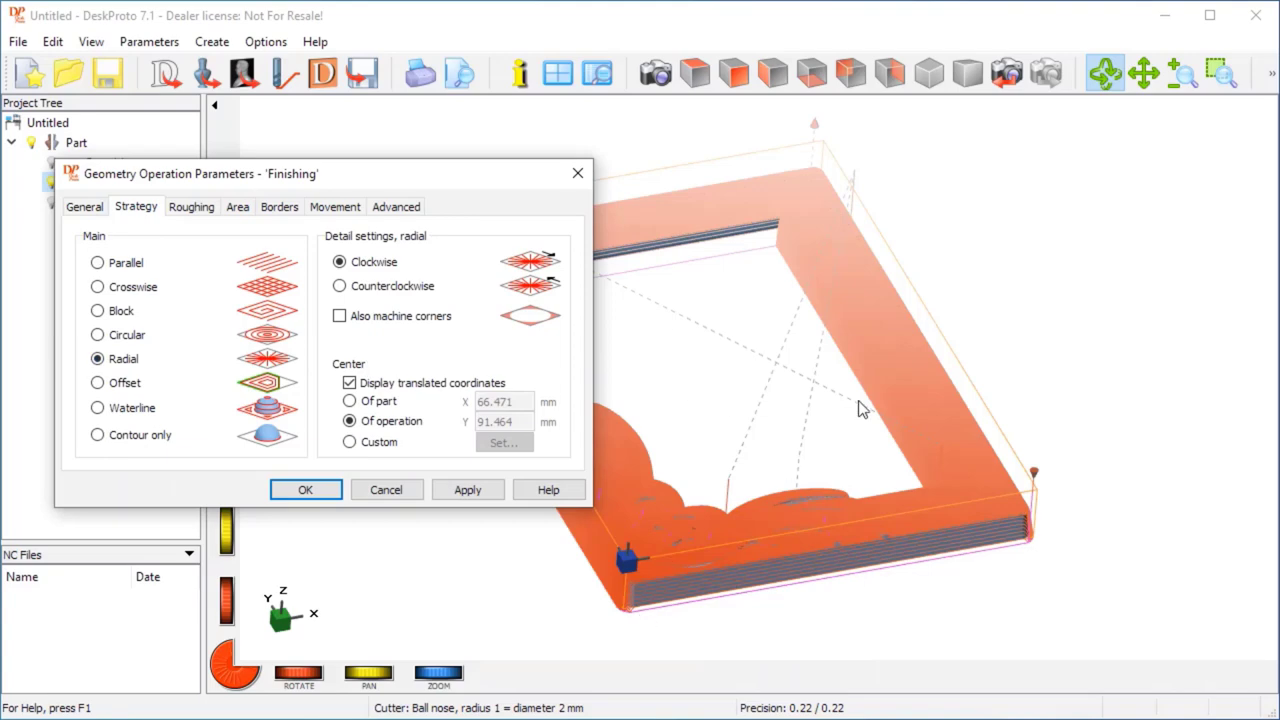
pyautogui.click(308, 490)
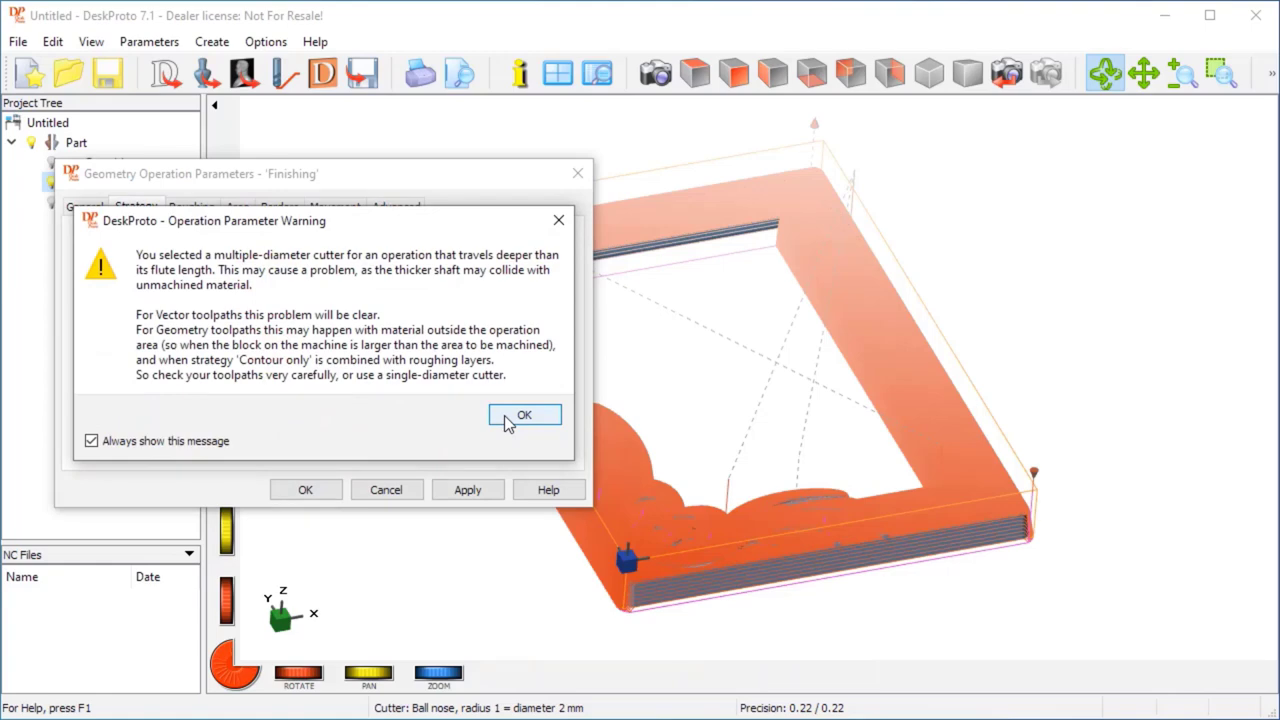
pyautogui.click(91, 440)
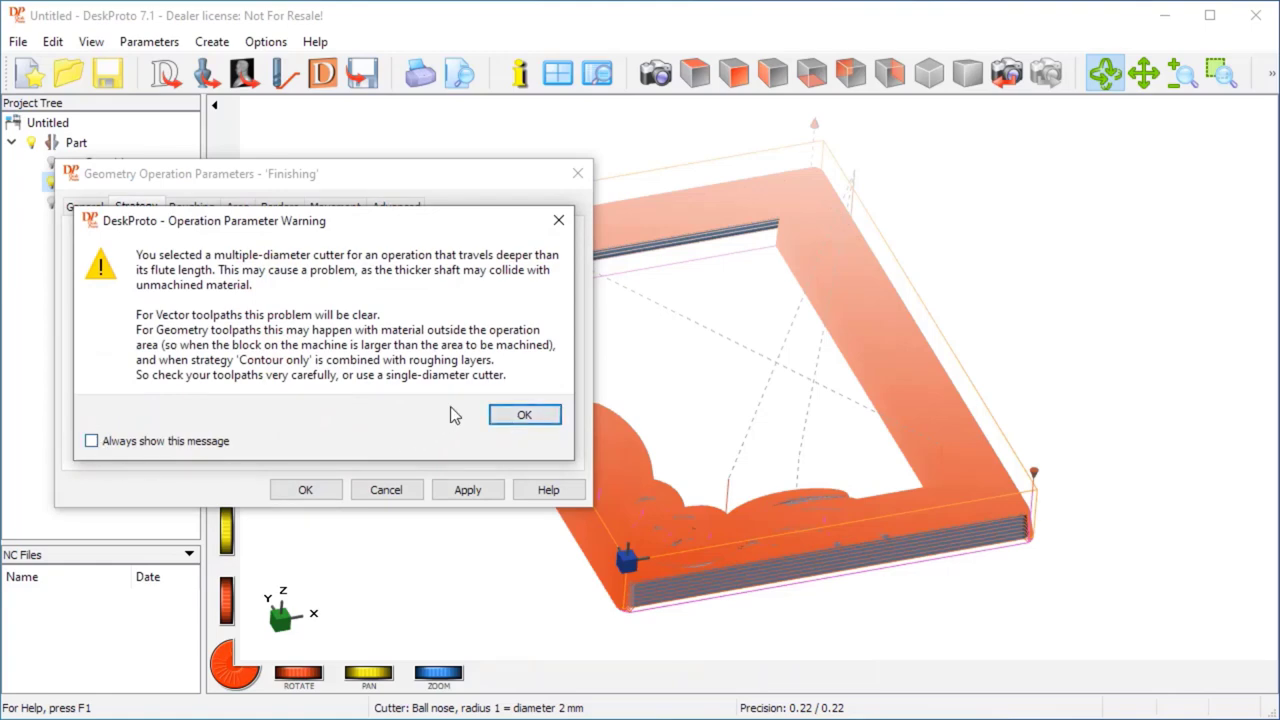
pyautogui.click(518, 418)
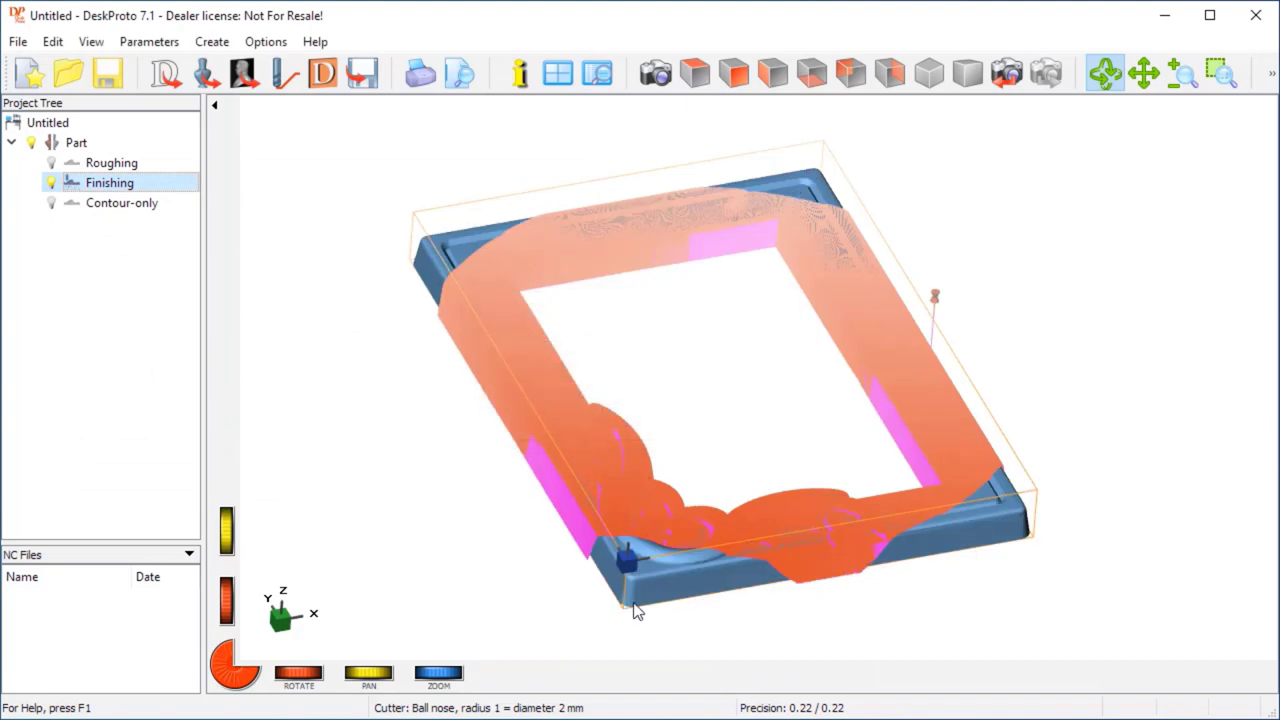
# Enable 'Also machine corners' on the Finishing Strategy tab and recalculate the toolpath
pyautogui.doubleClick(104, 186)
pyautogui.click(136, 208)
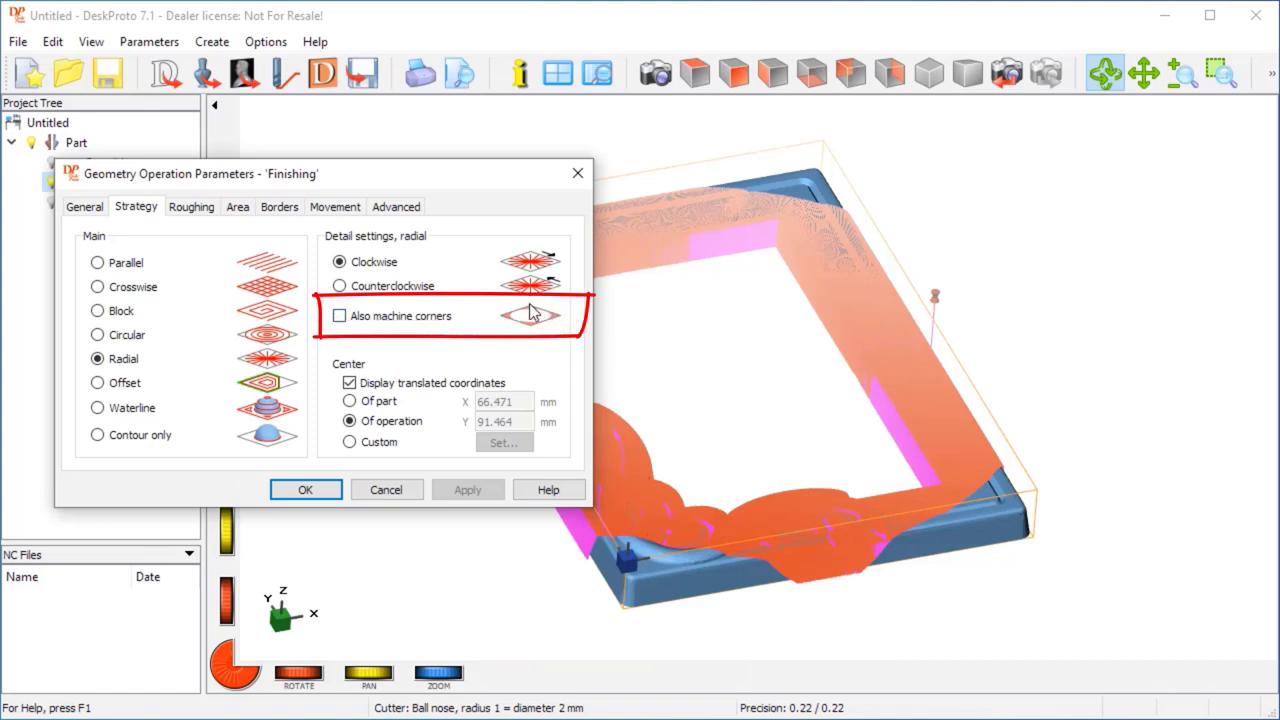
pyautogui.click(305, 492)
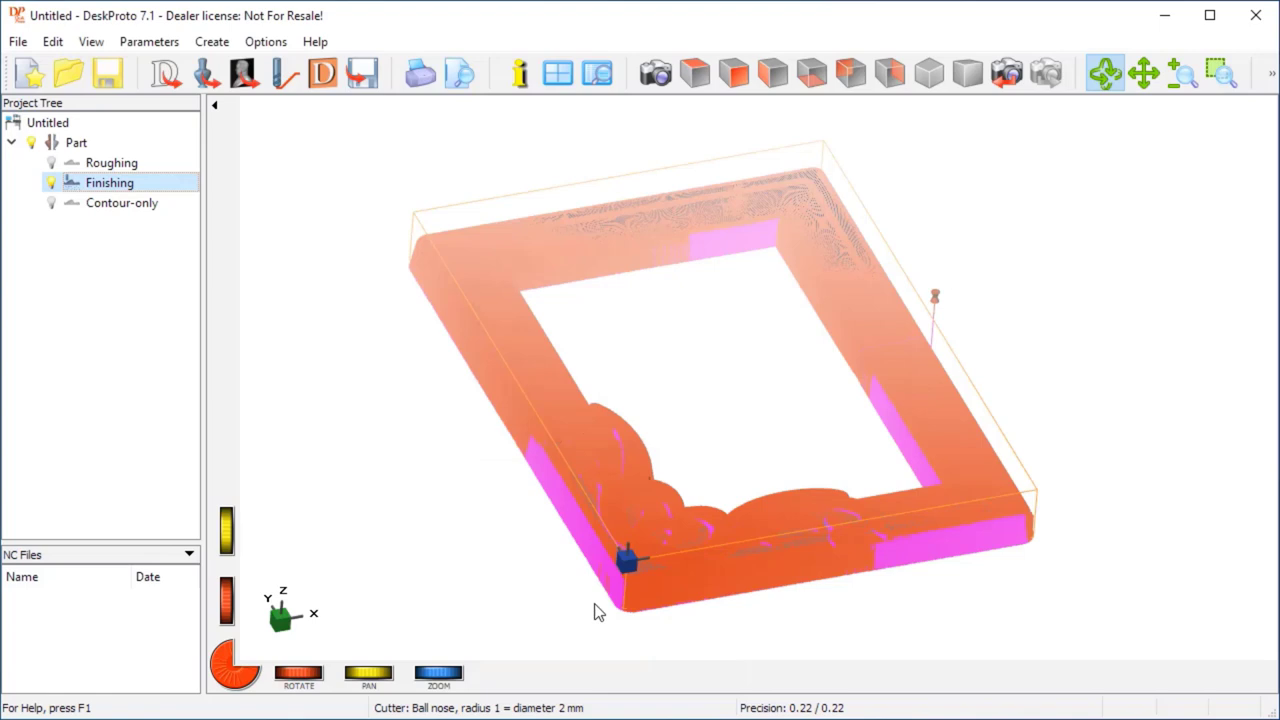
# Show the Roughing and Contour-only toolpaths and write the NC files as 'test', replacing the old ones
pyautogui.click(51, 163)
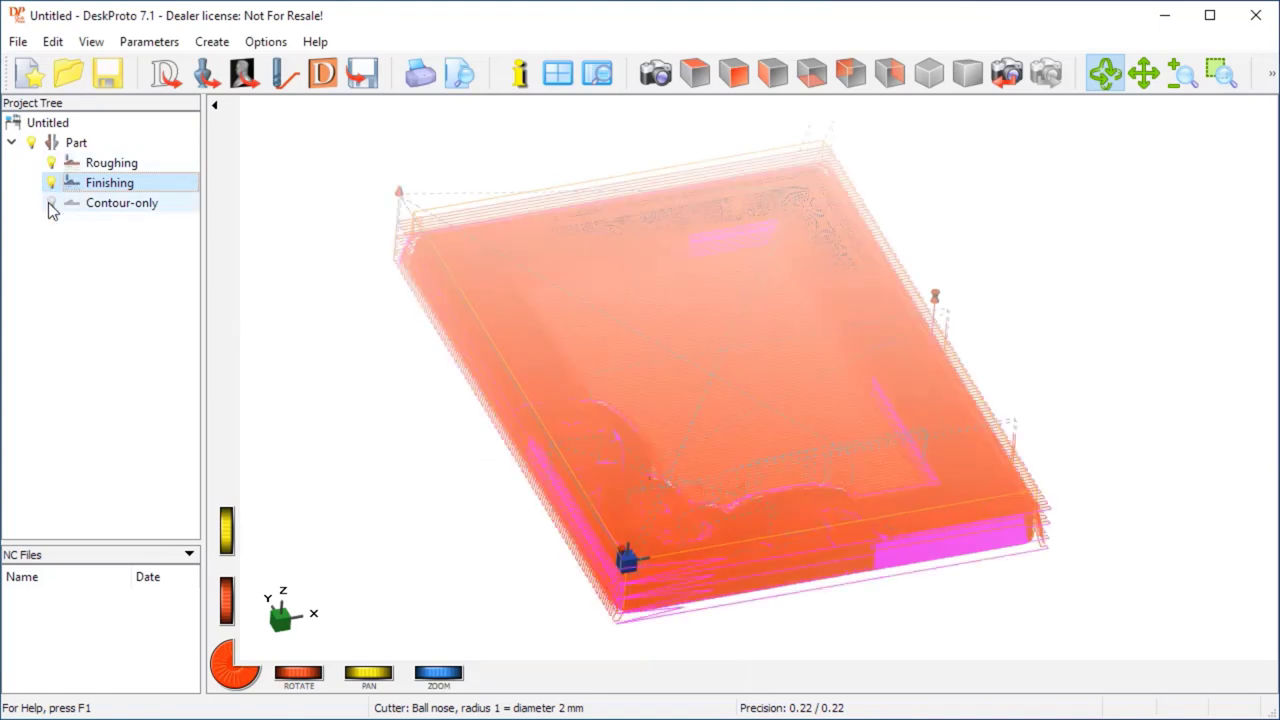
pyautogui.click(51, 203)
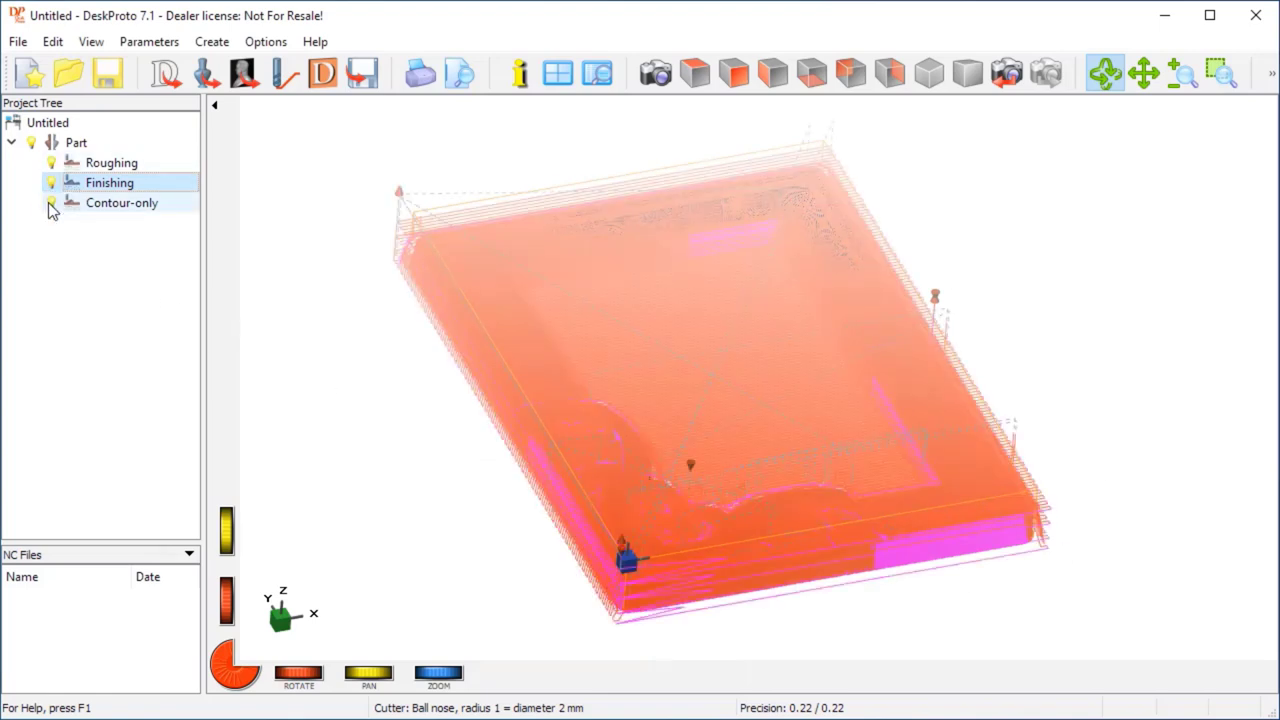
pyautogui.click(363, 77)
pyautogui.click(757, 421)
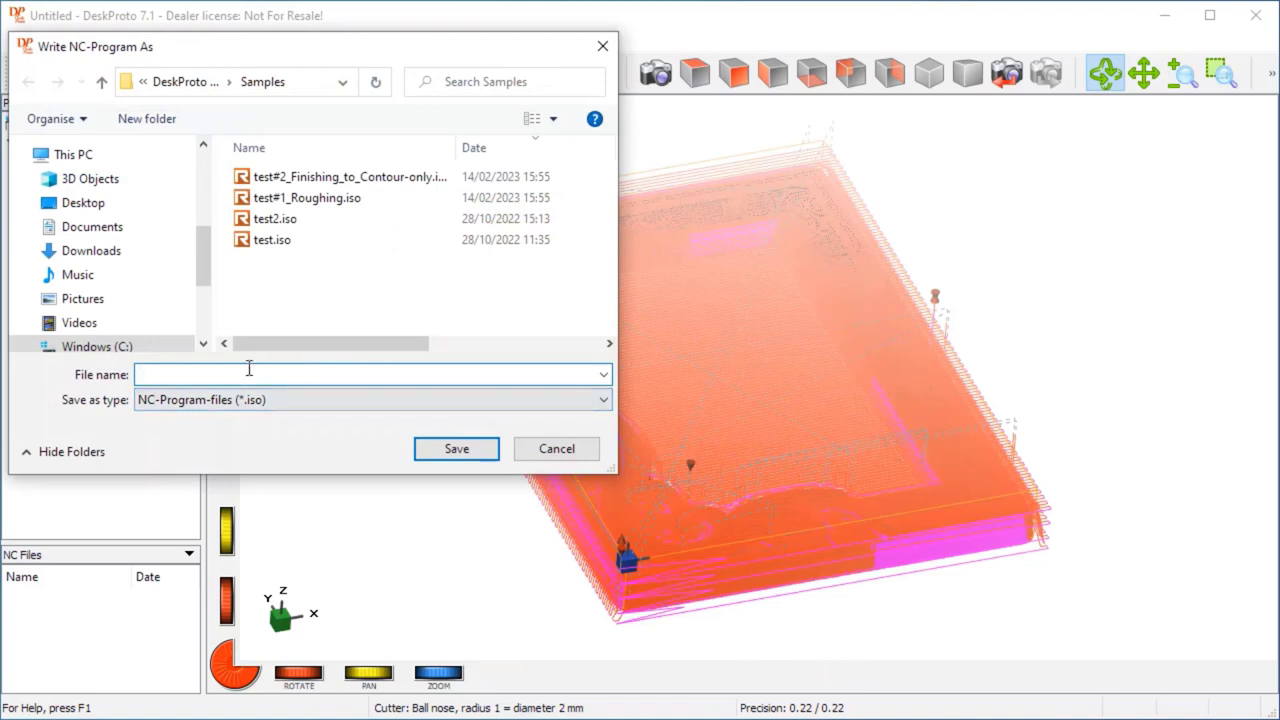
pyautogui.write('test')
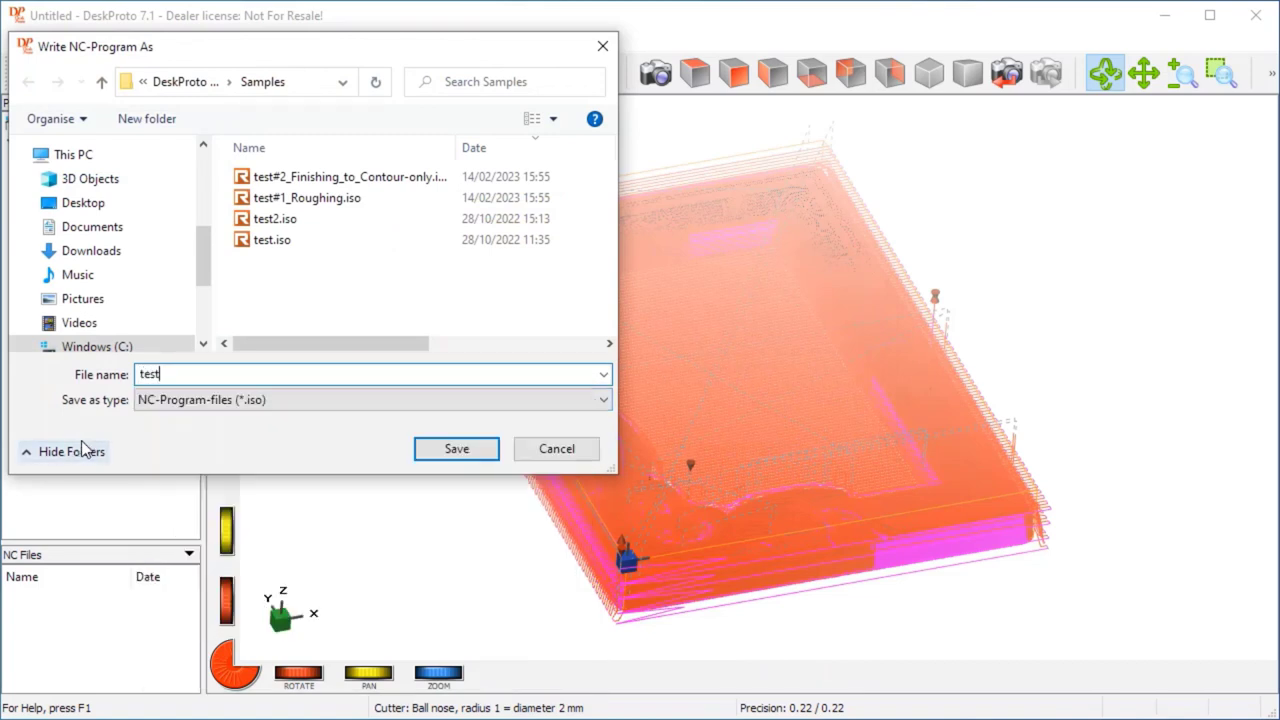
pyautogui.click(447, 457)
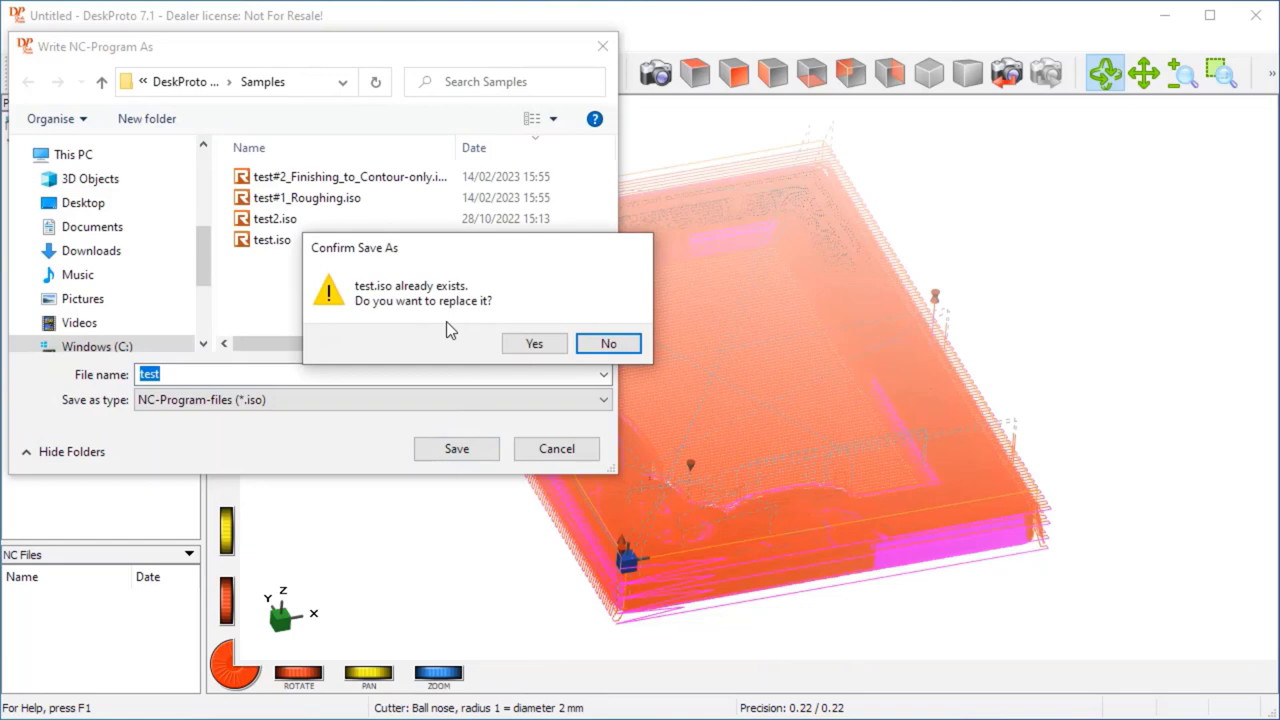
pyautogui.click(536, 344)
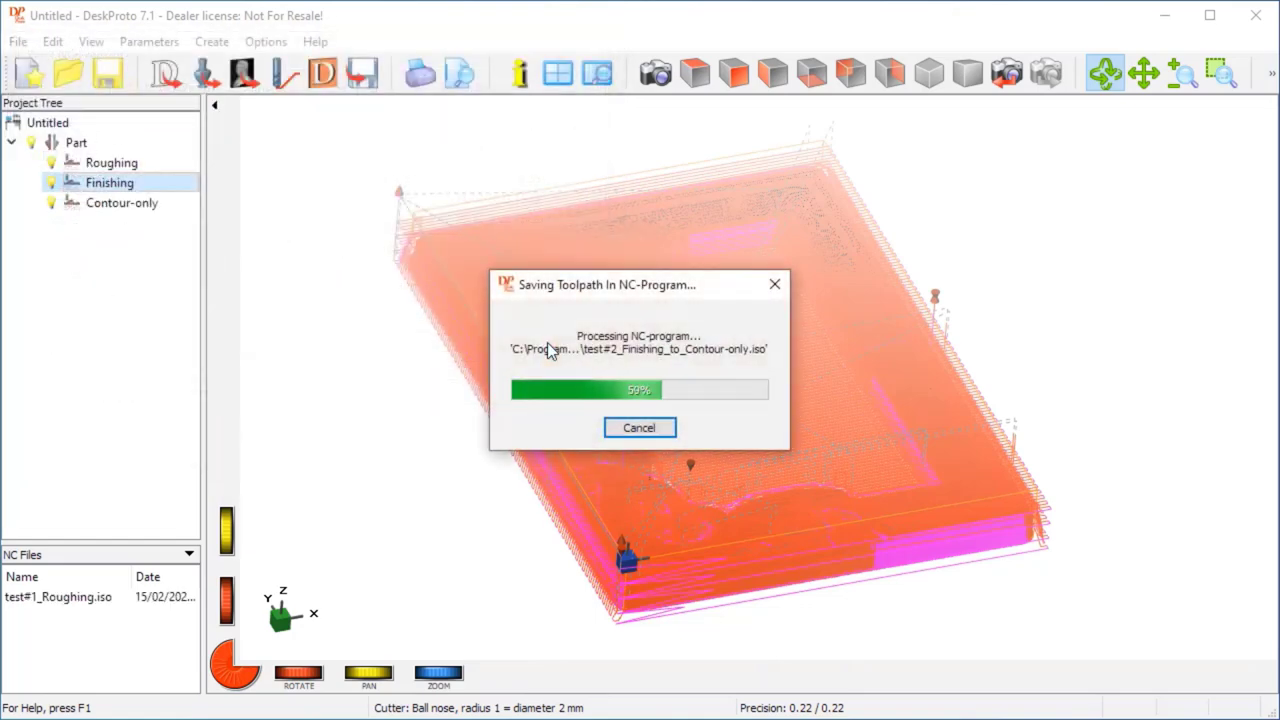